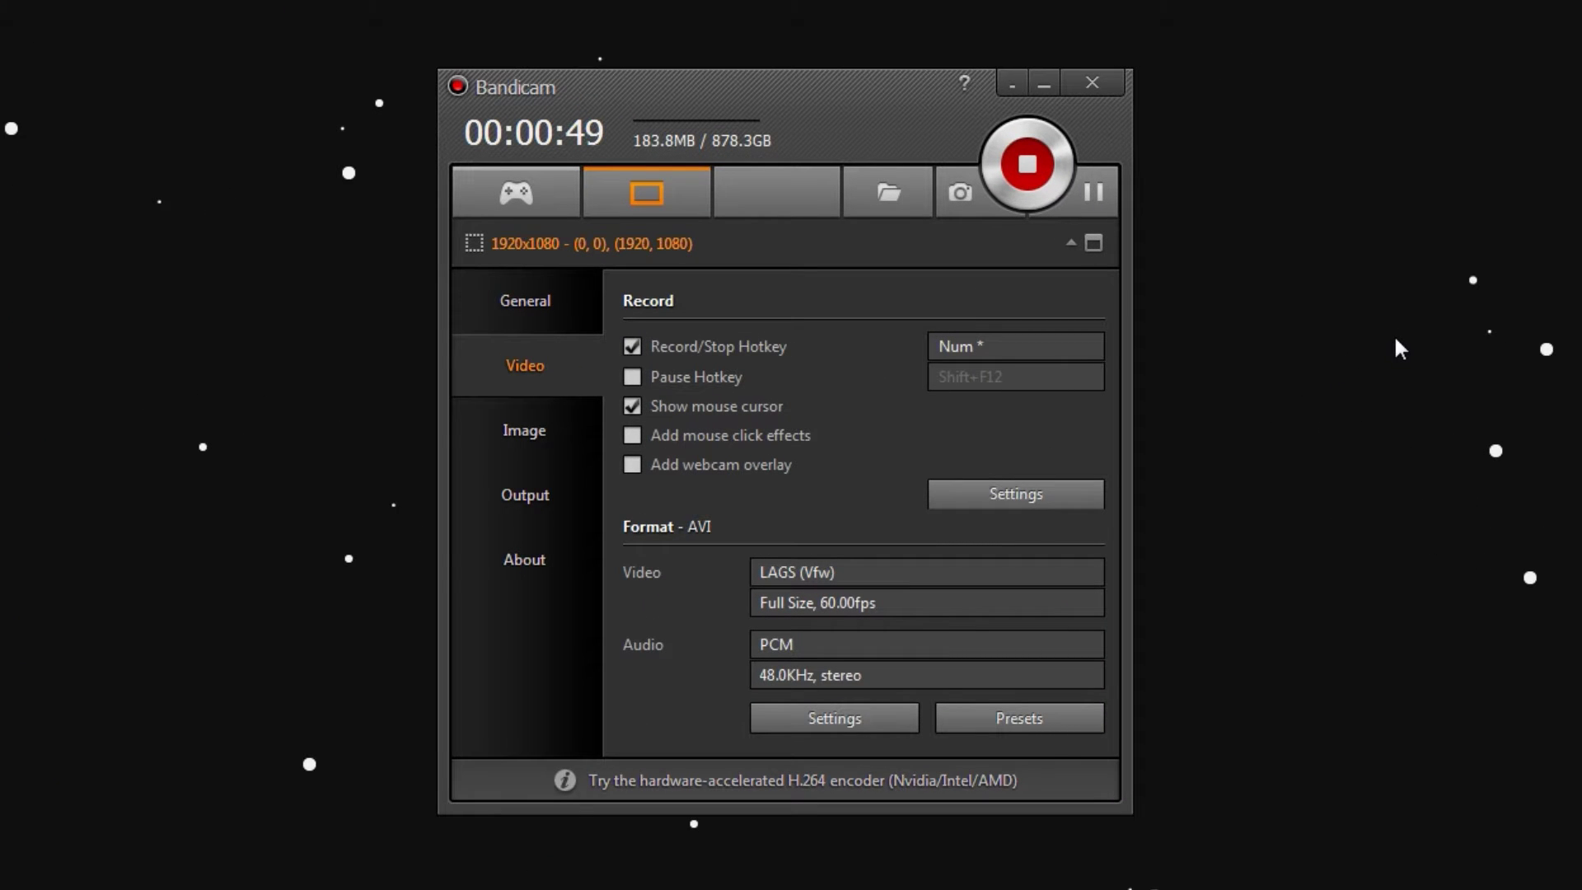
Check the version info, then show Bandicam's Format settings: AVI, Full Size, 60 FPS, Lagarith Lossless, PCM stereo
left_click(526, 560)
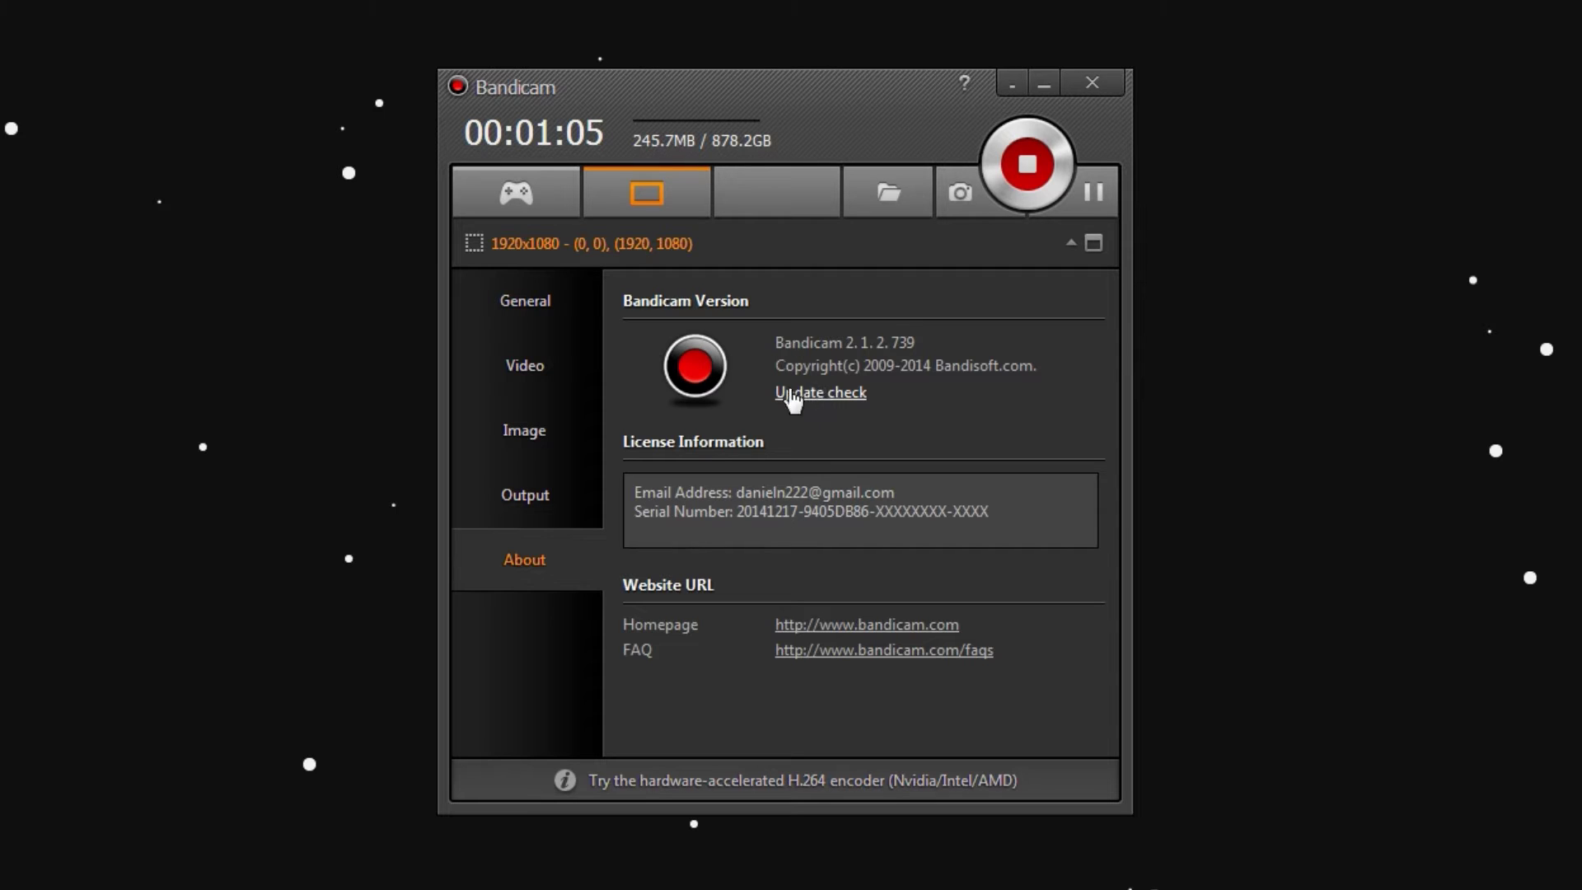
left_click(551, 392)
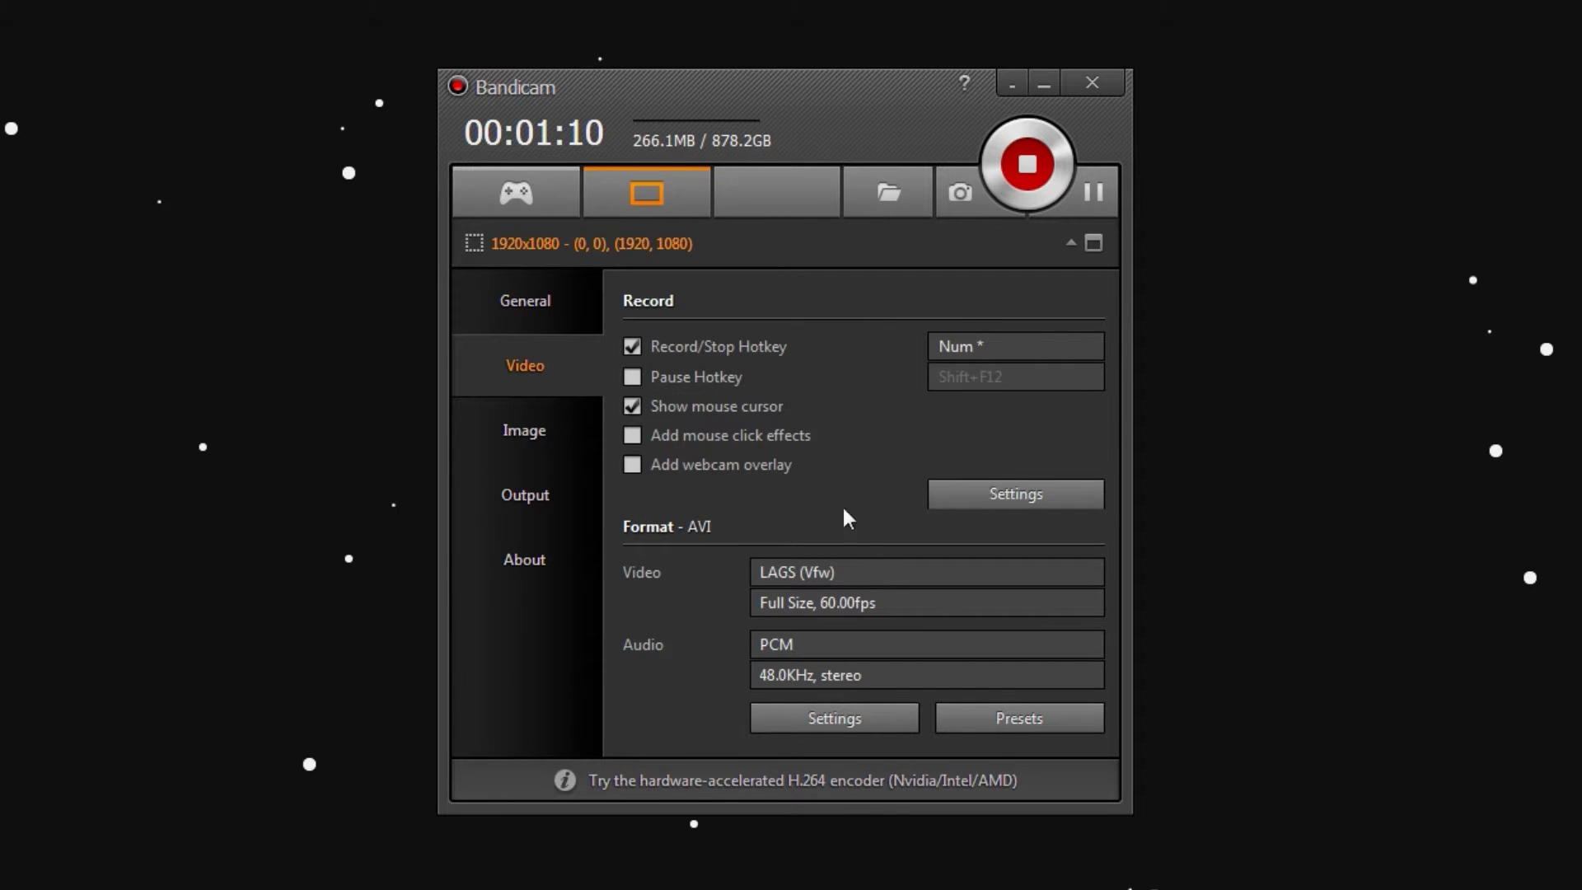
left_click(817, 710)
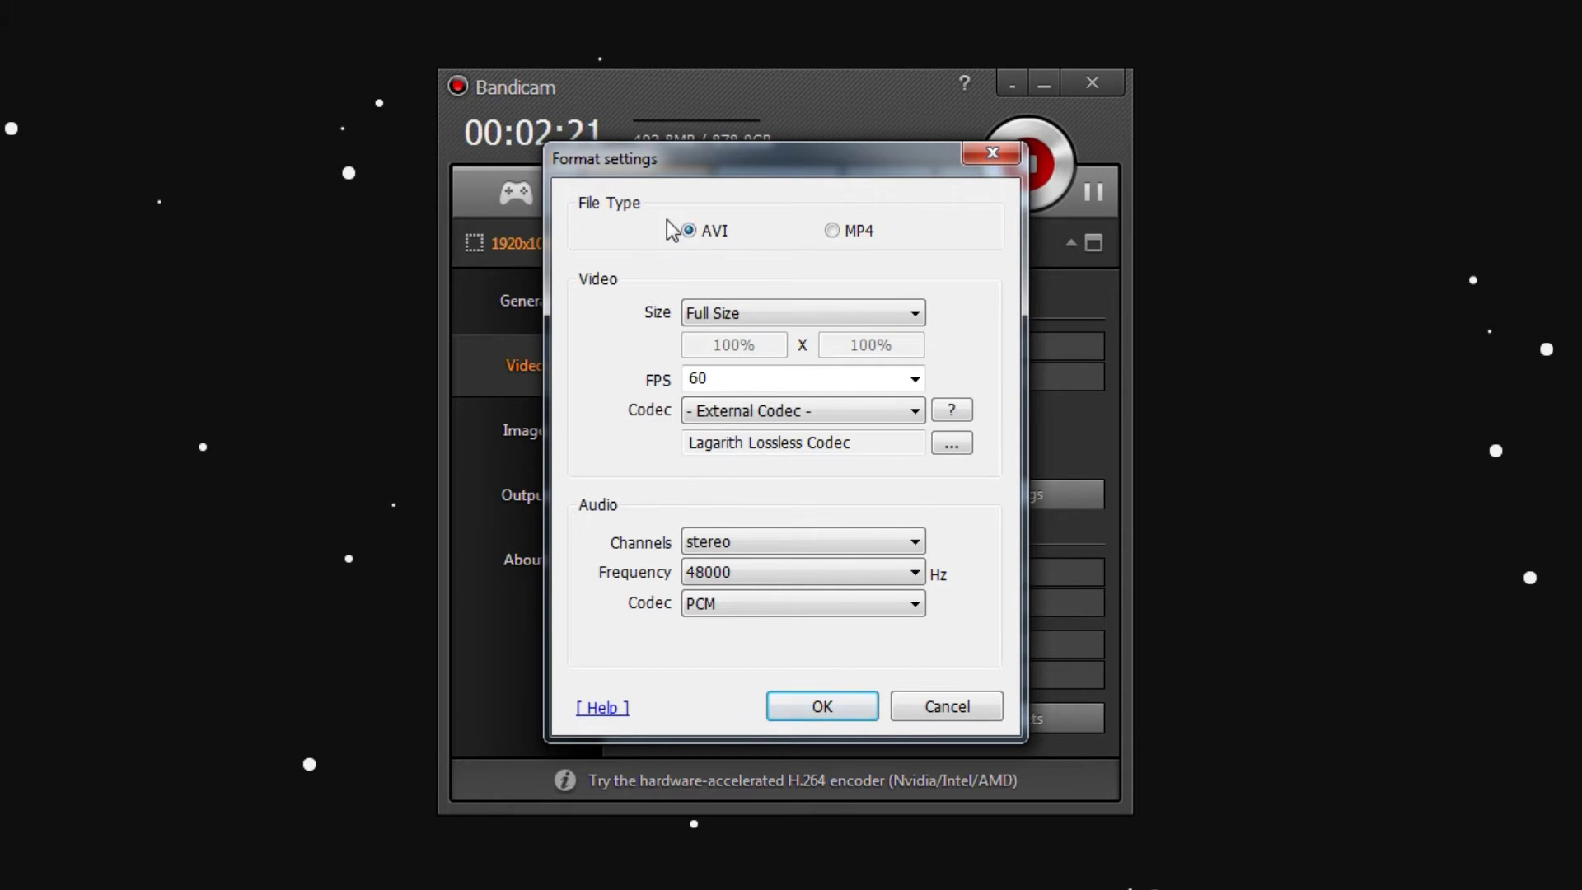
left_click(737, 314)
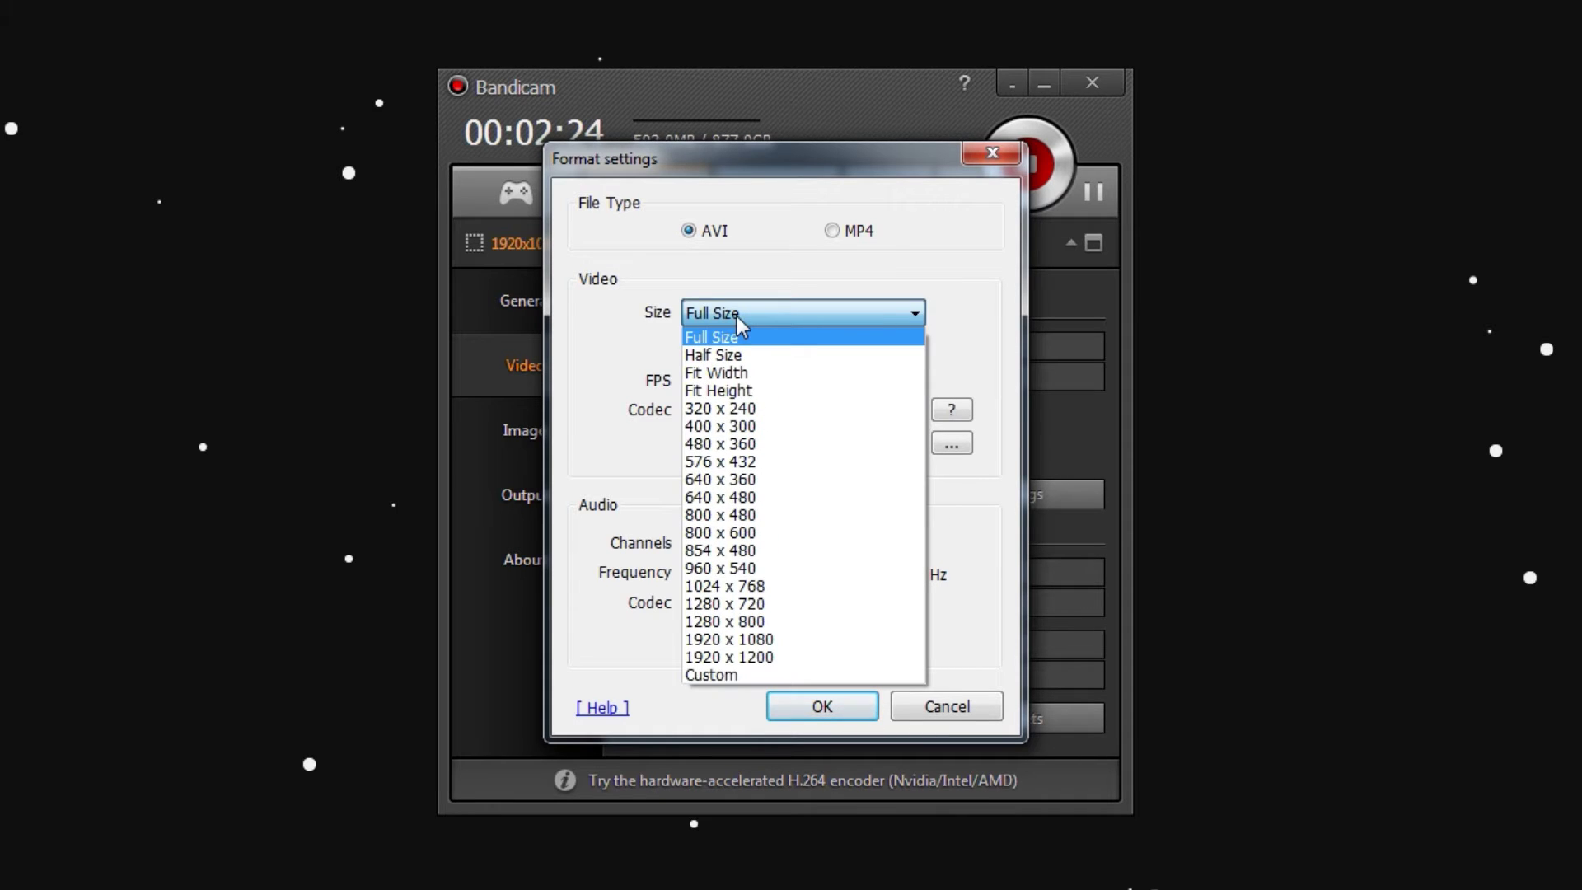
left_click(737, 316)
left_click(921, 315)
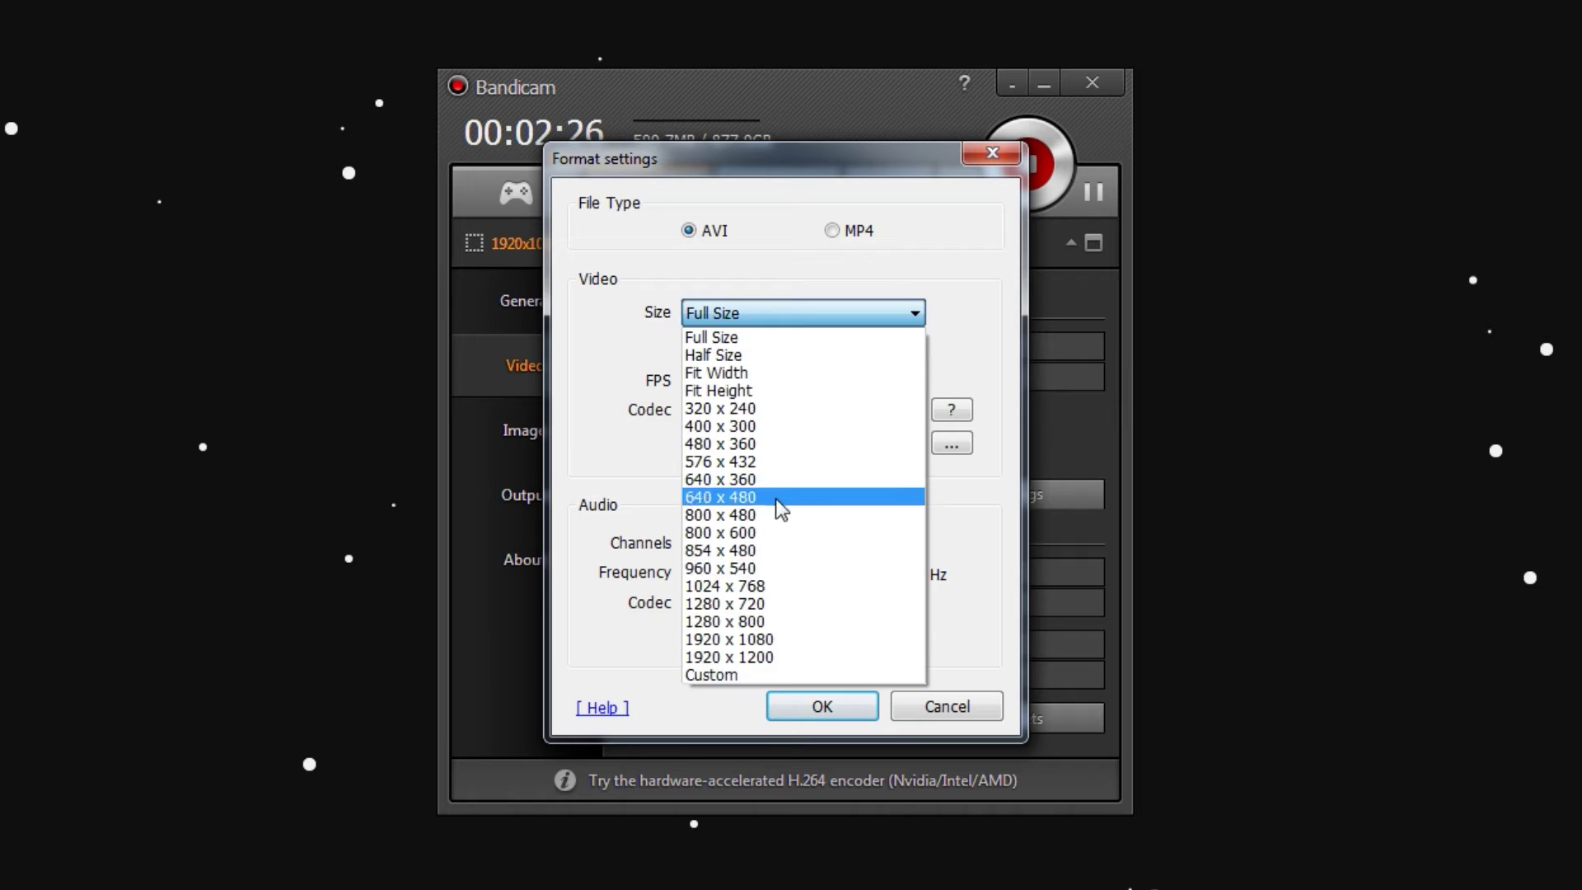
left_click(912, 313)
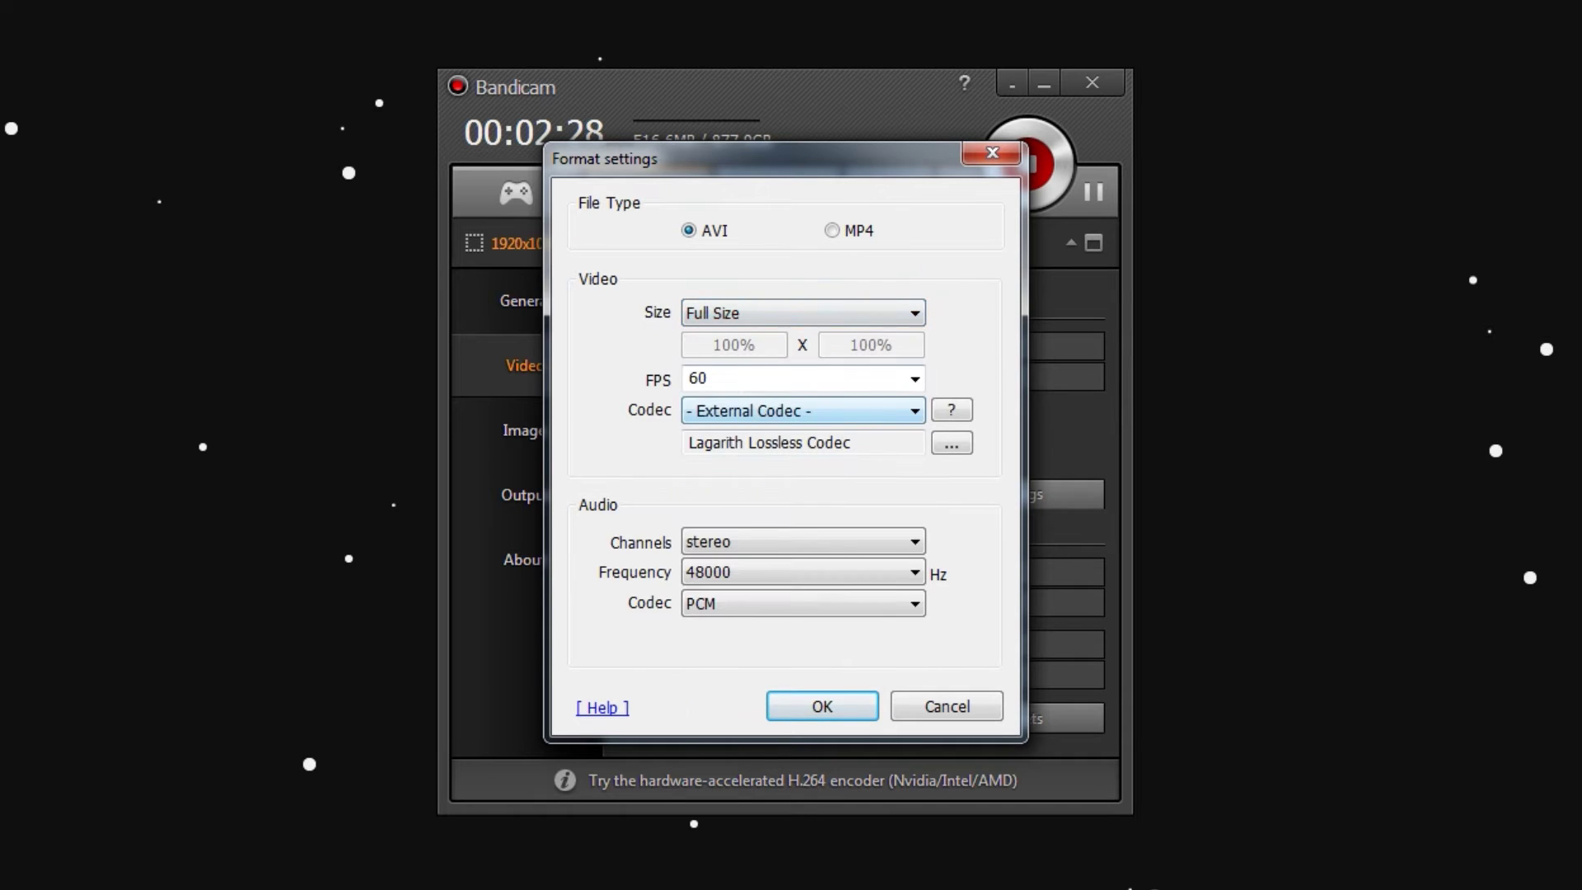
left_click(914, 378)
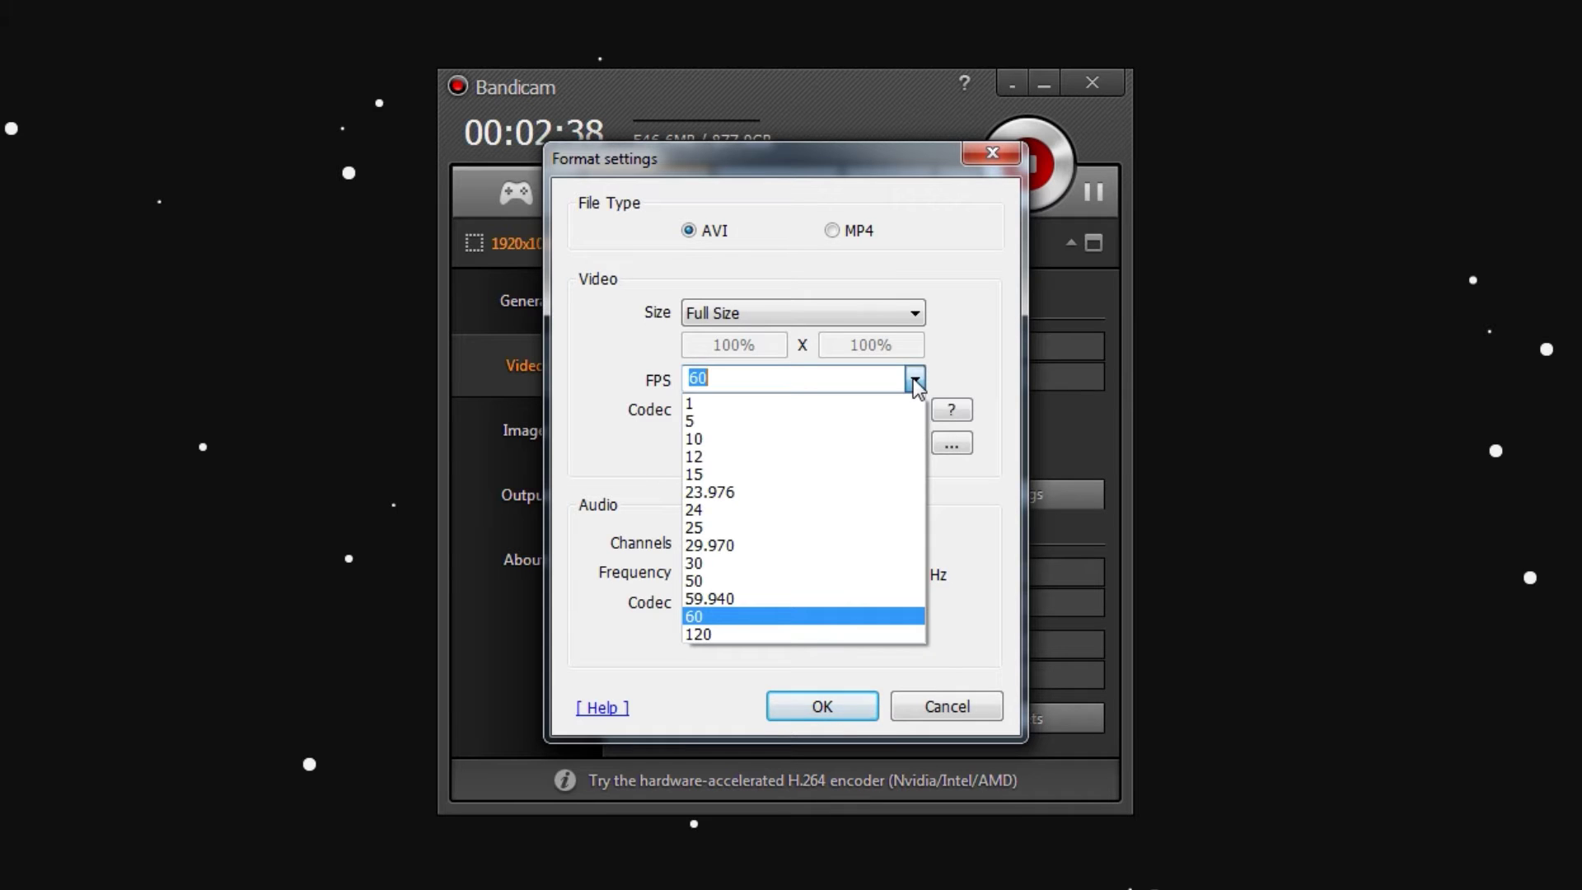
left_click(914, 379)
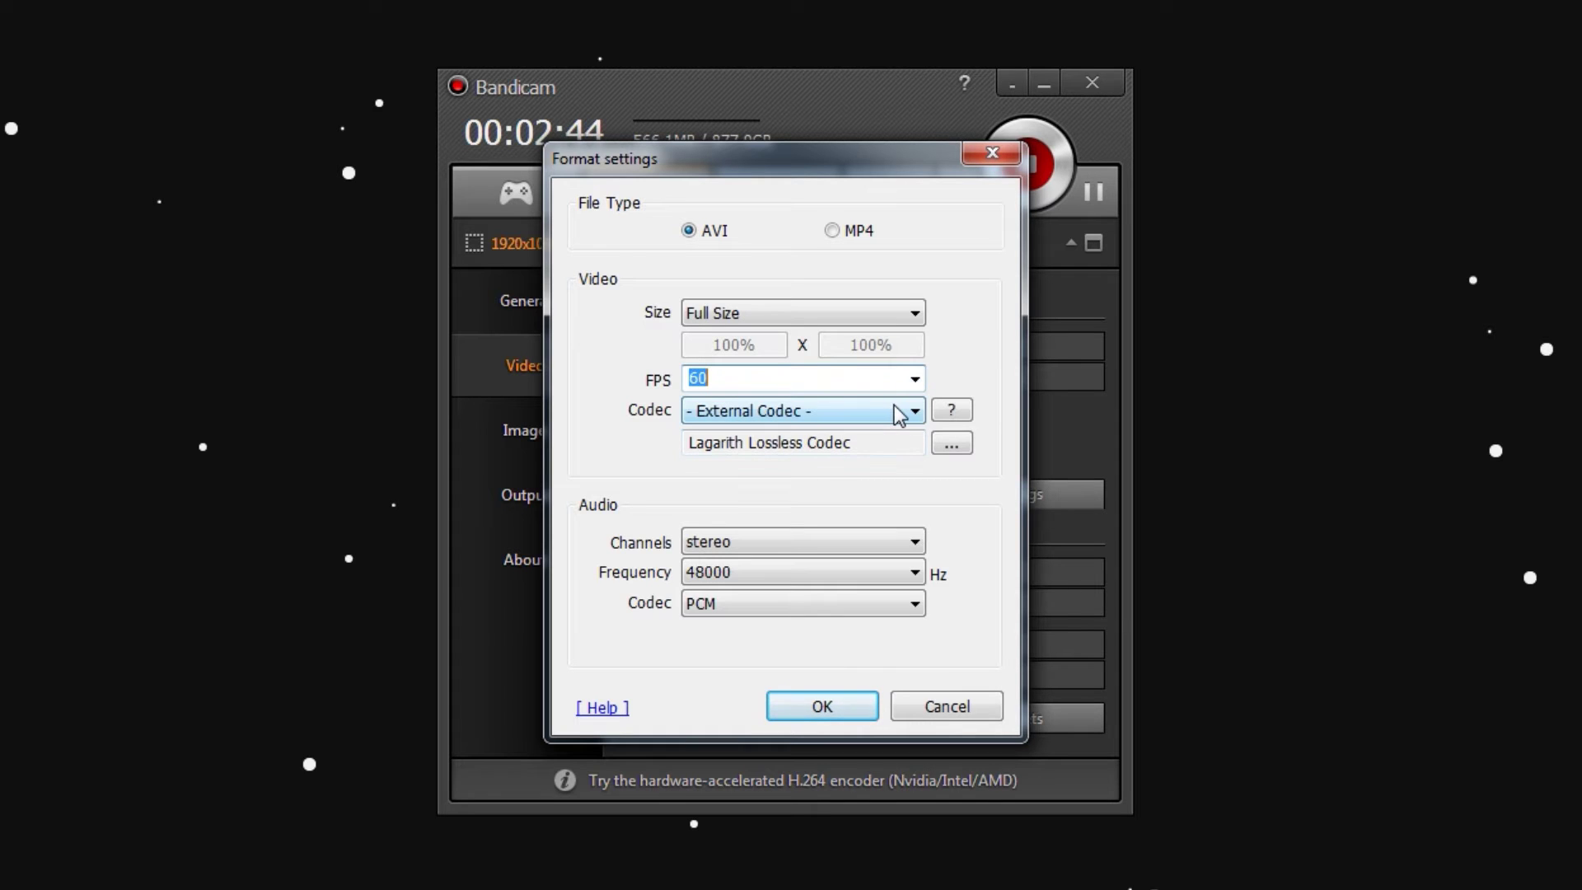
left_click(751, 416)
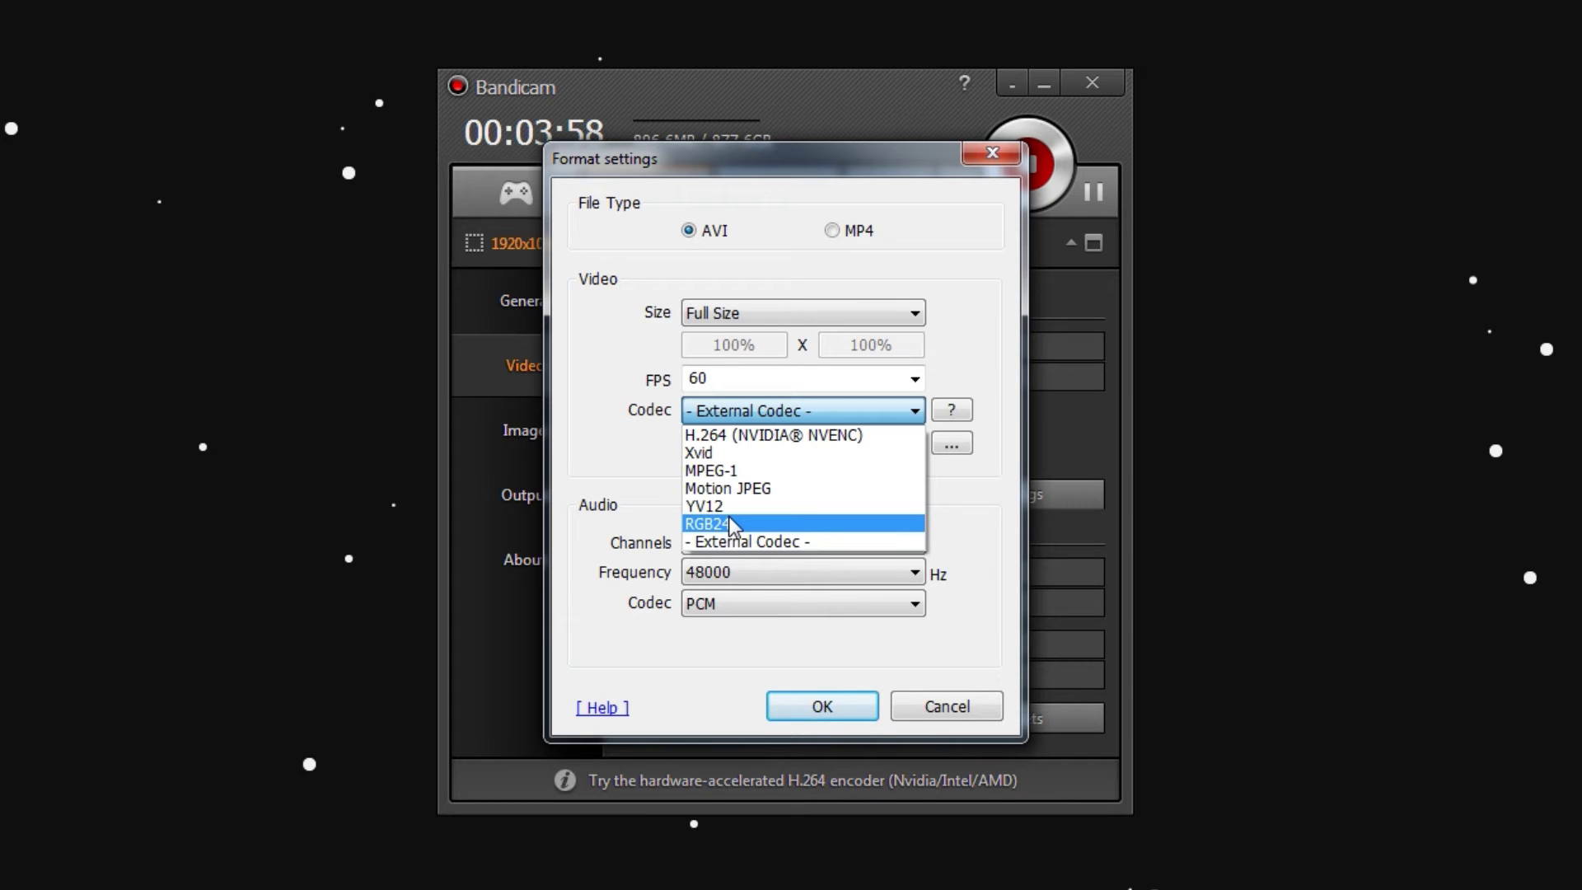
left_click(802, 536)
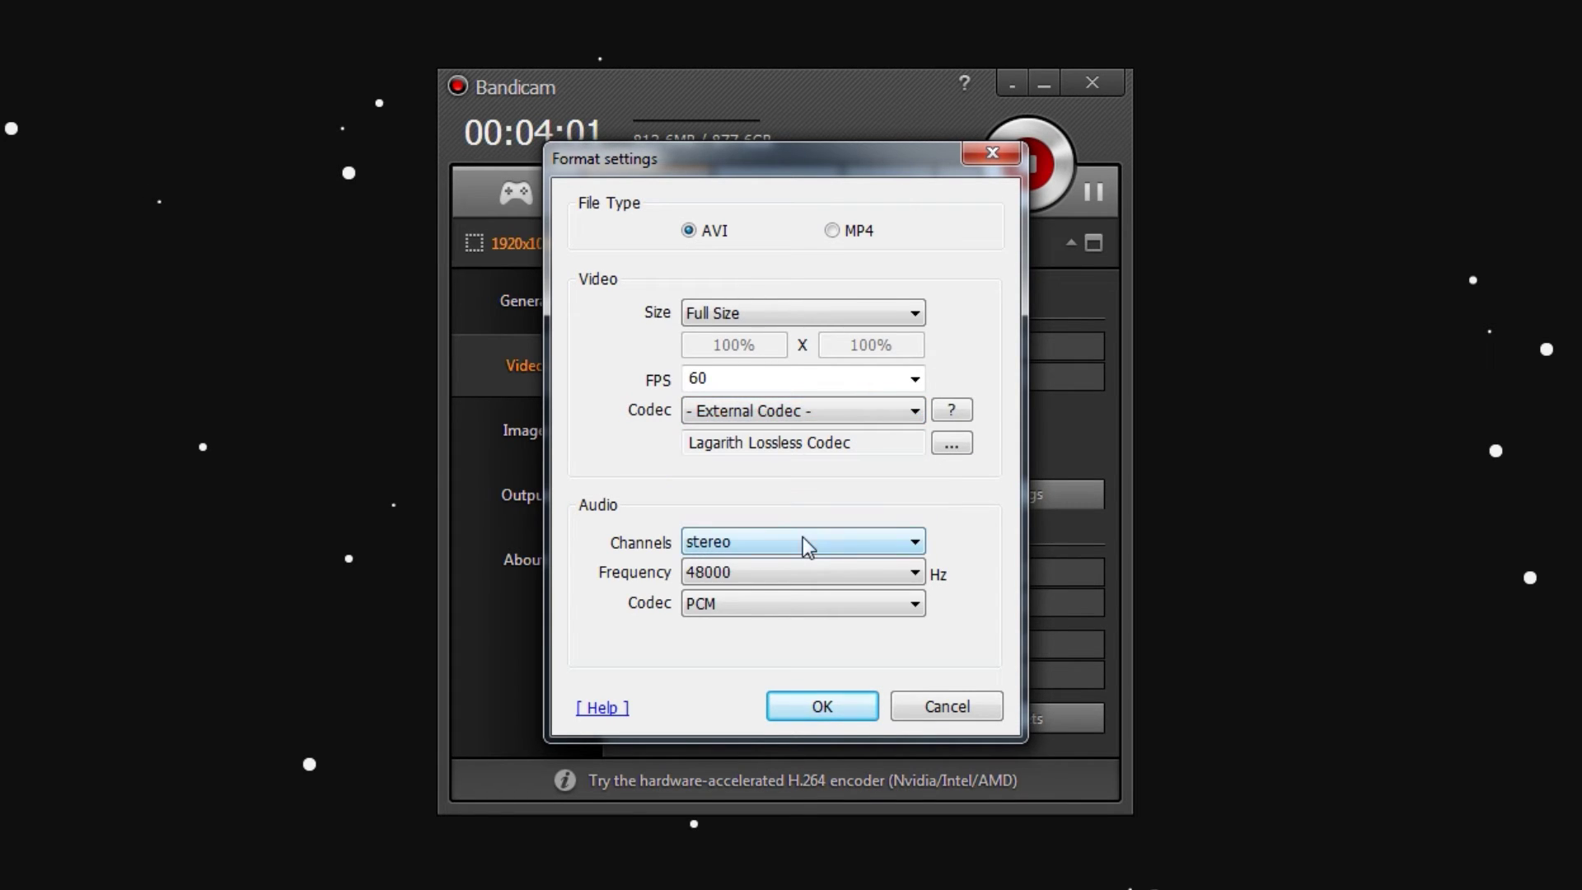
left_click(949, 445)
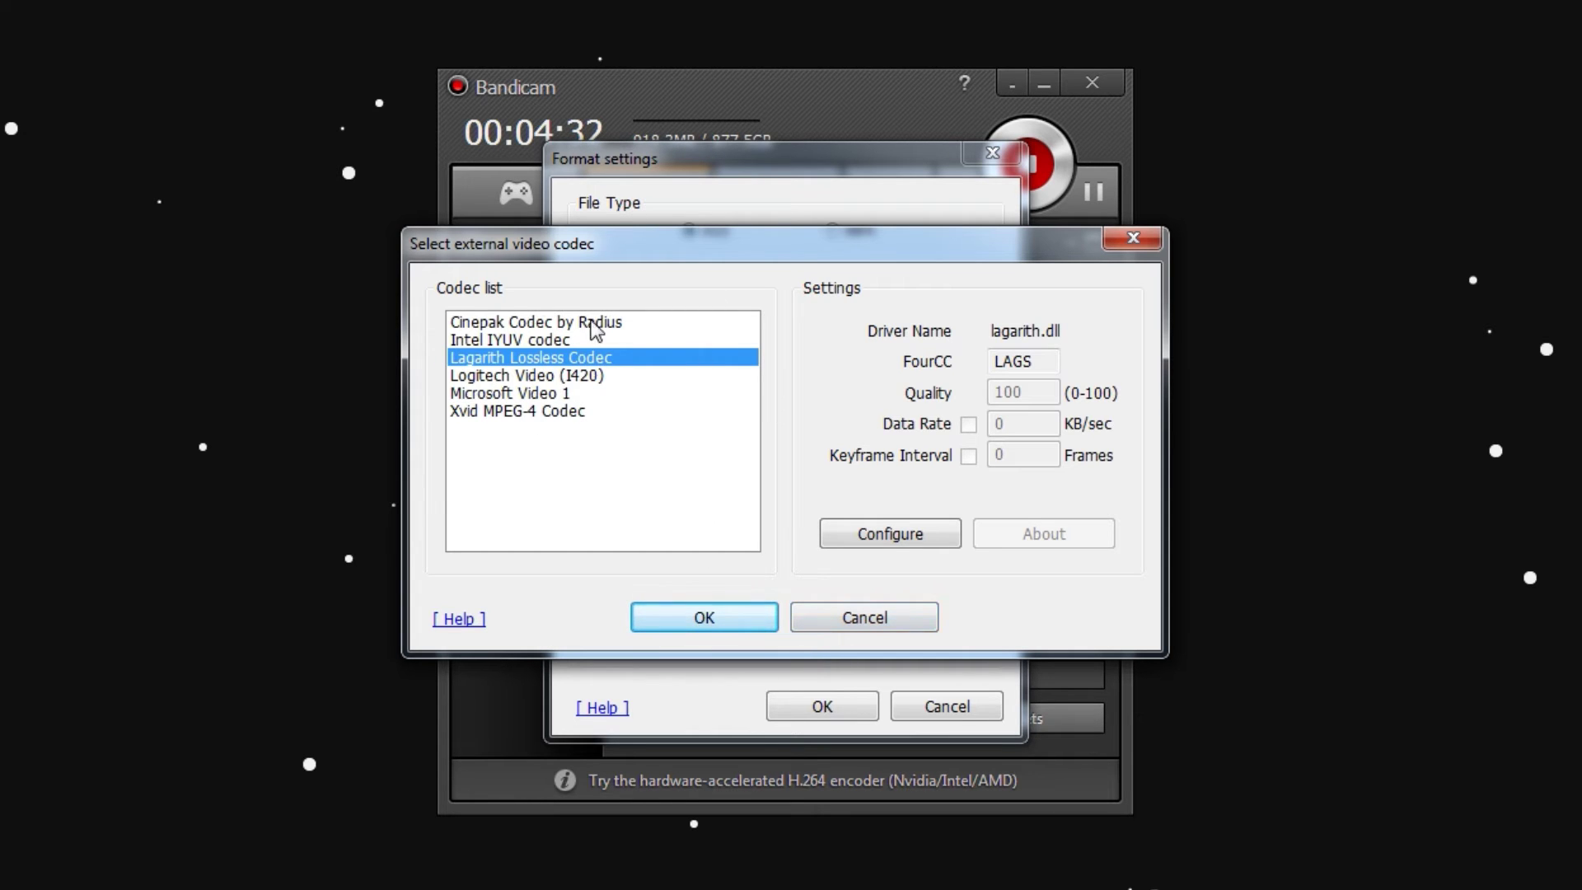
left_click(894, 620)
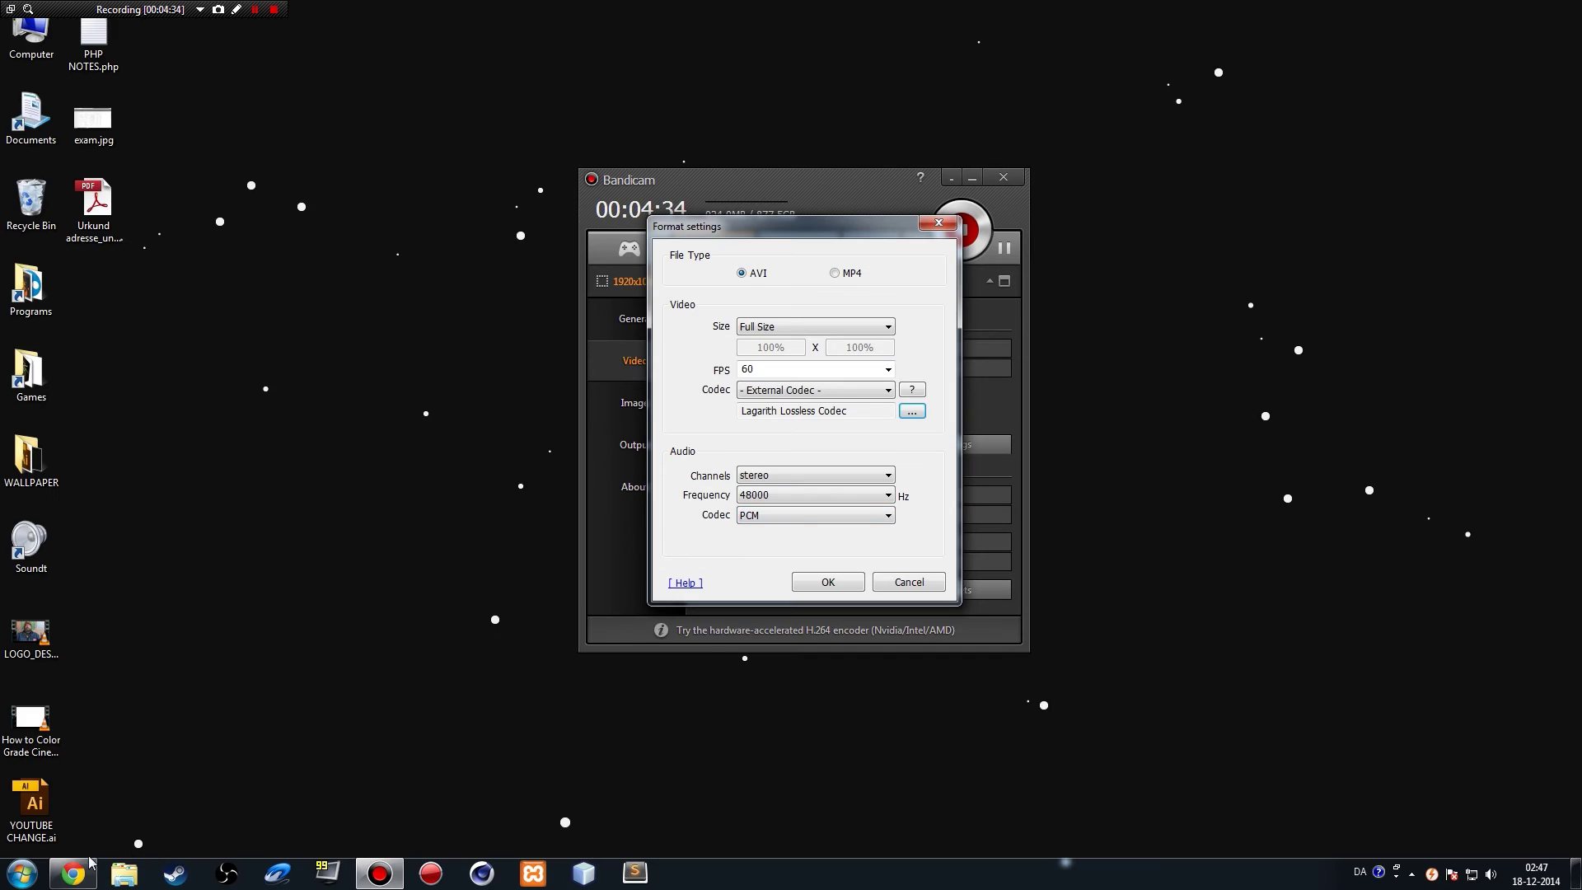
In Chrome, return to the Lagarith search results and open the lags.leetcode.net codec page
left_click(74, 876)
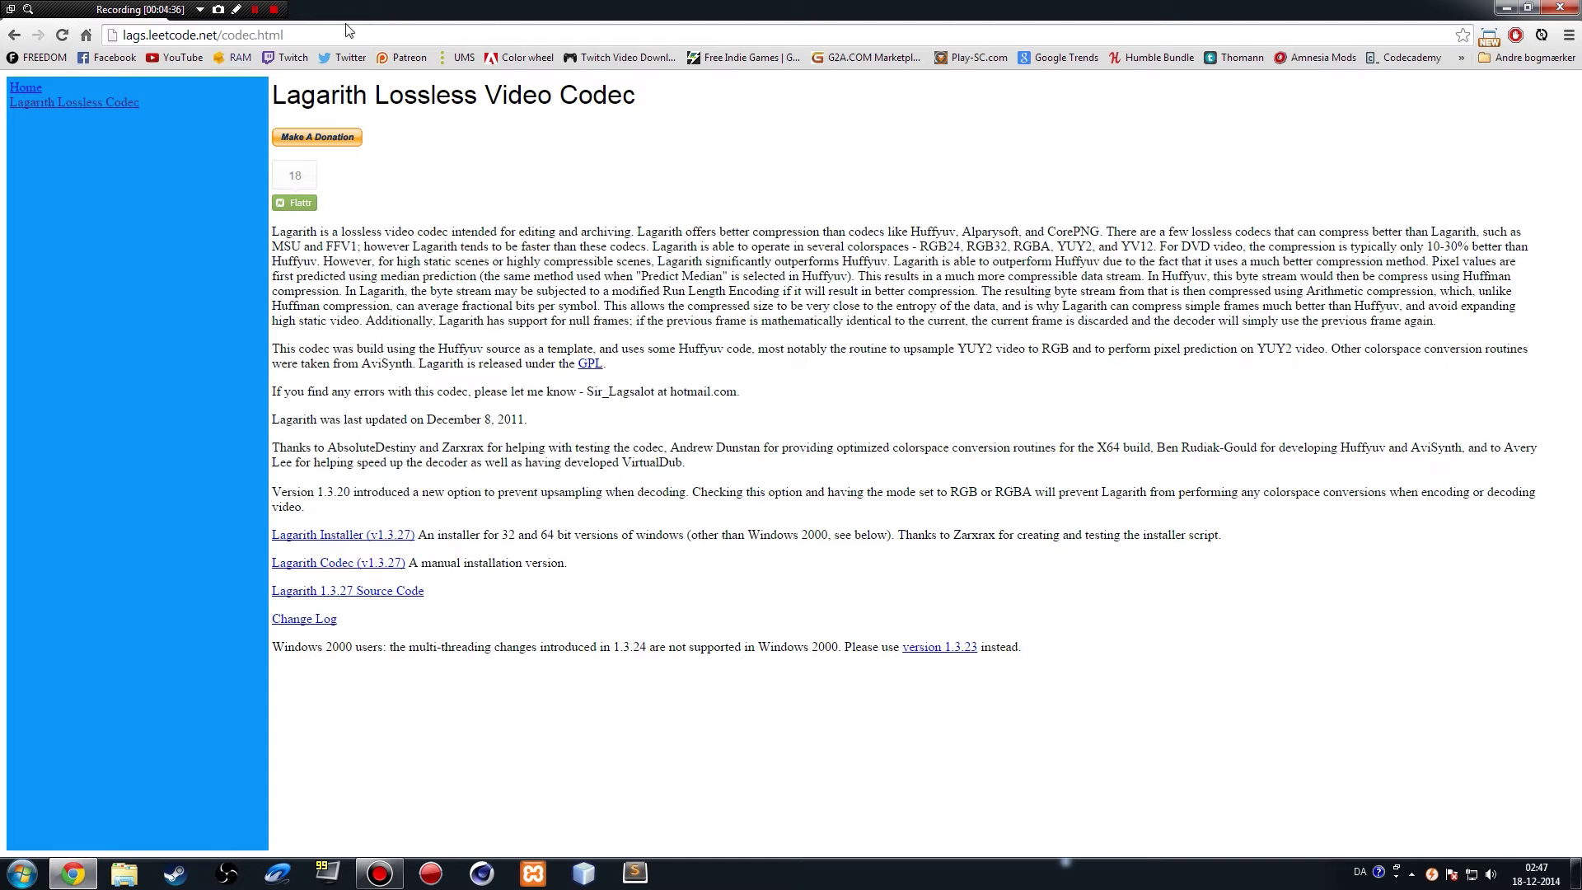
left_click(15, 35)
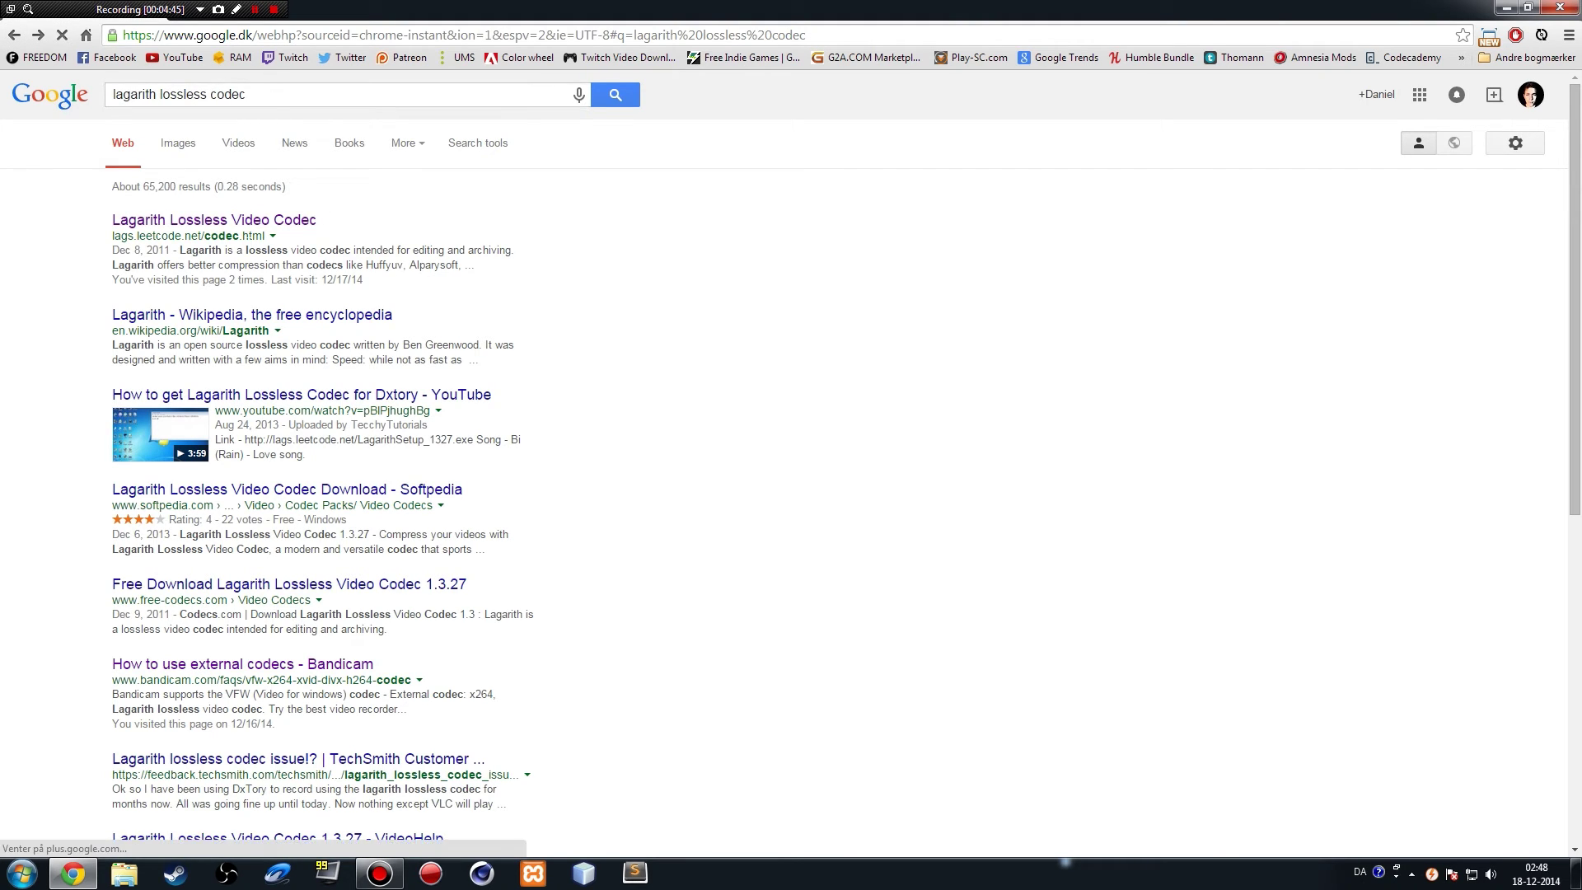
left_click(271, 221)
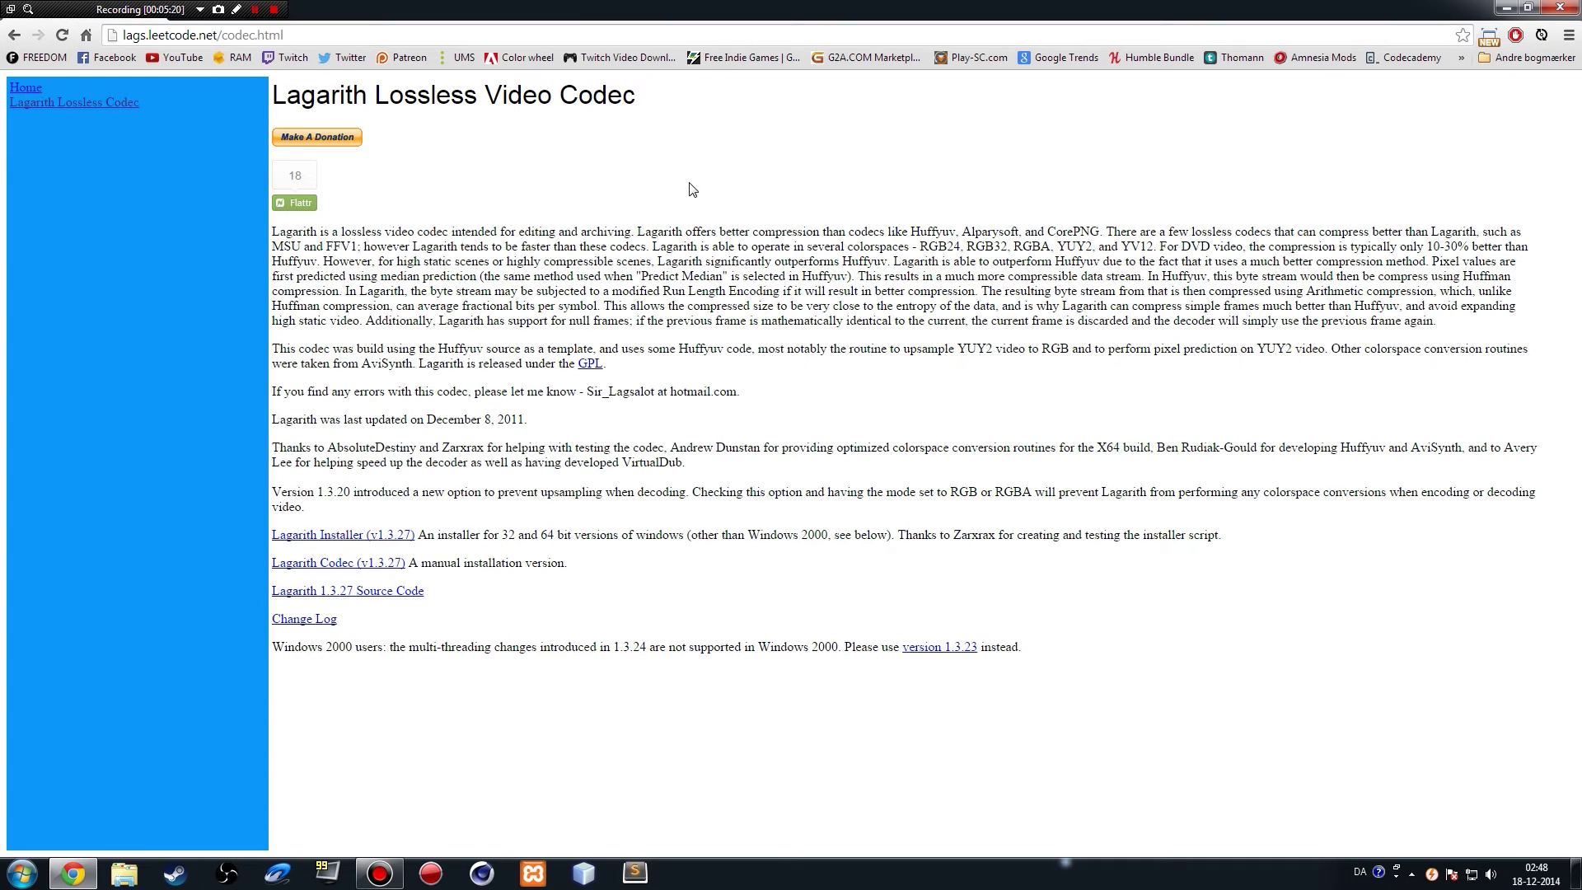
Minimize Chrome and close Bandicam's Format settings, returning to the Video page with LAGS, 60fps, PCM stereo
left_click(1508, 10)
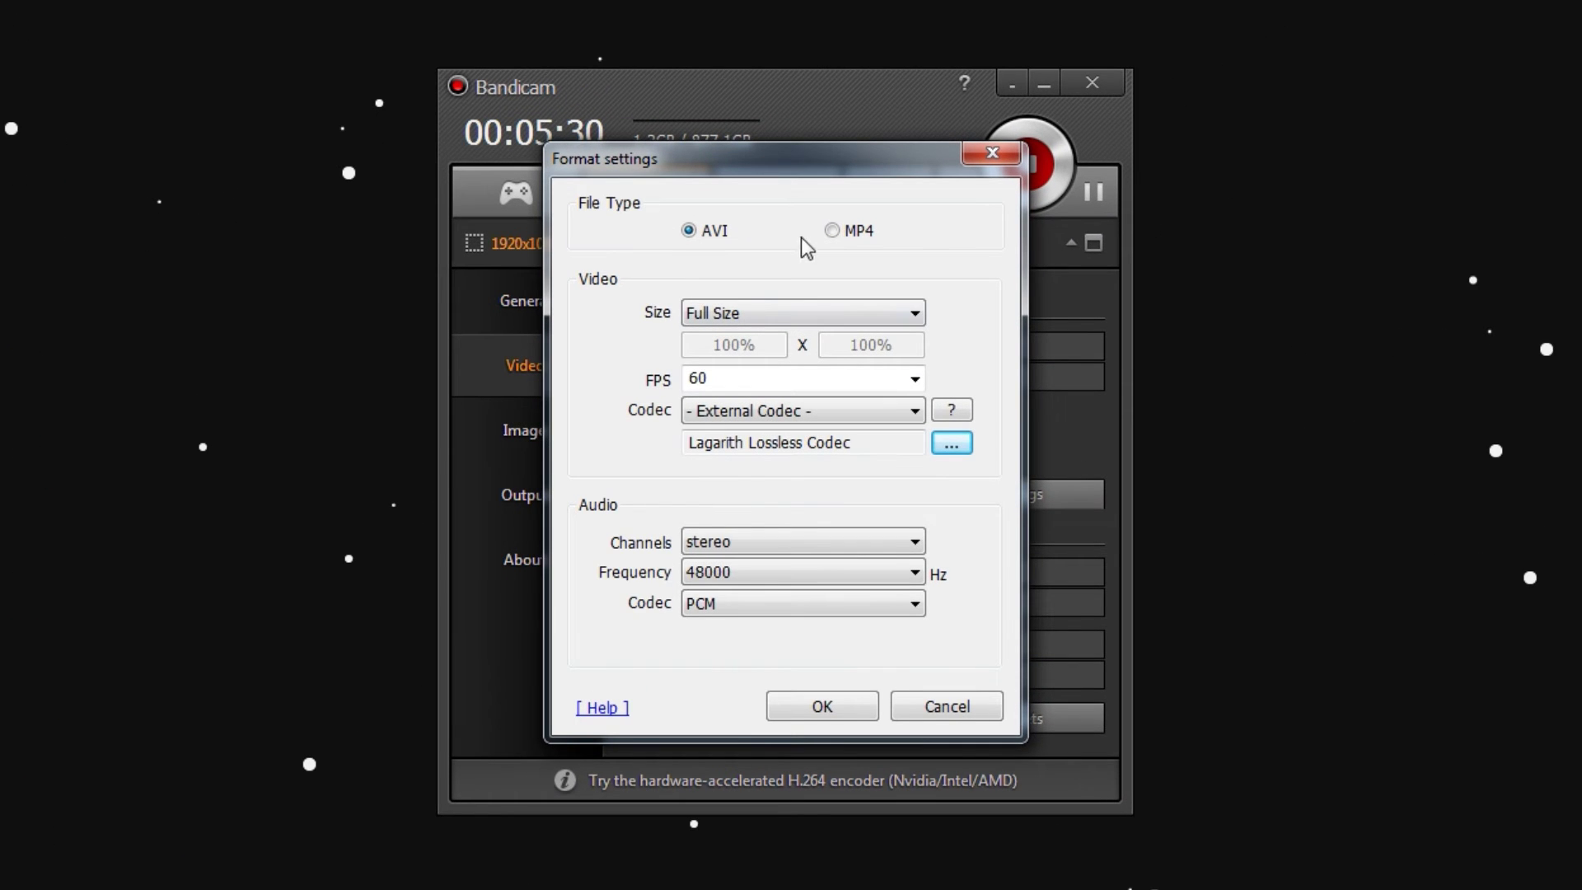
left_click(991, 155)
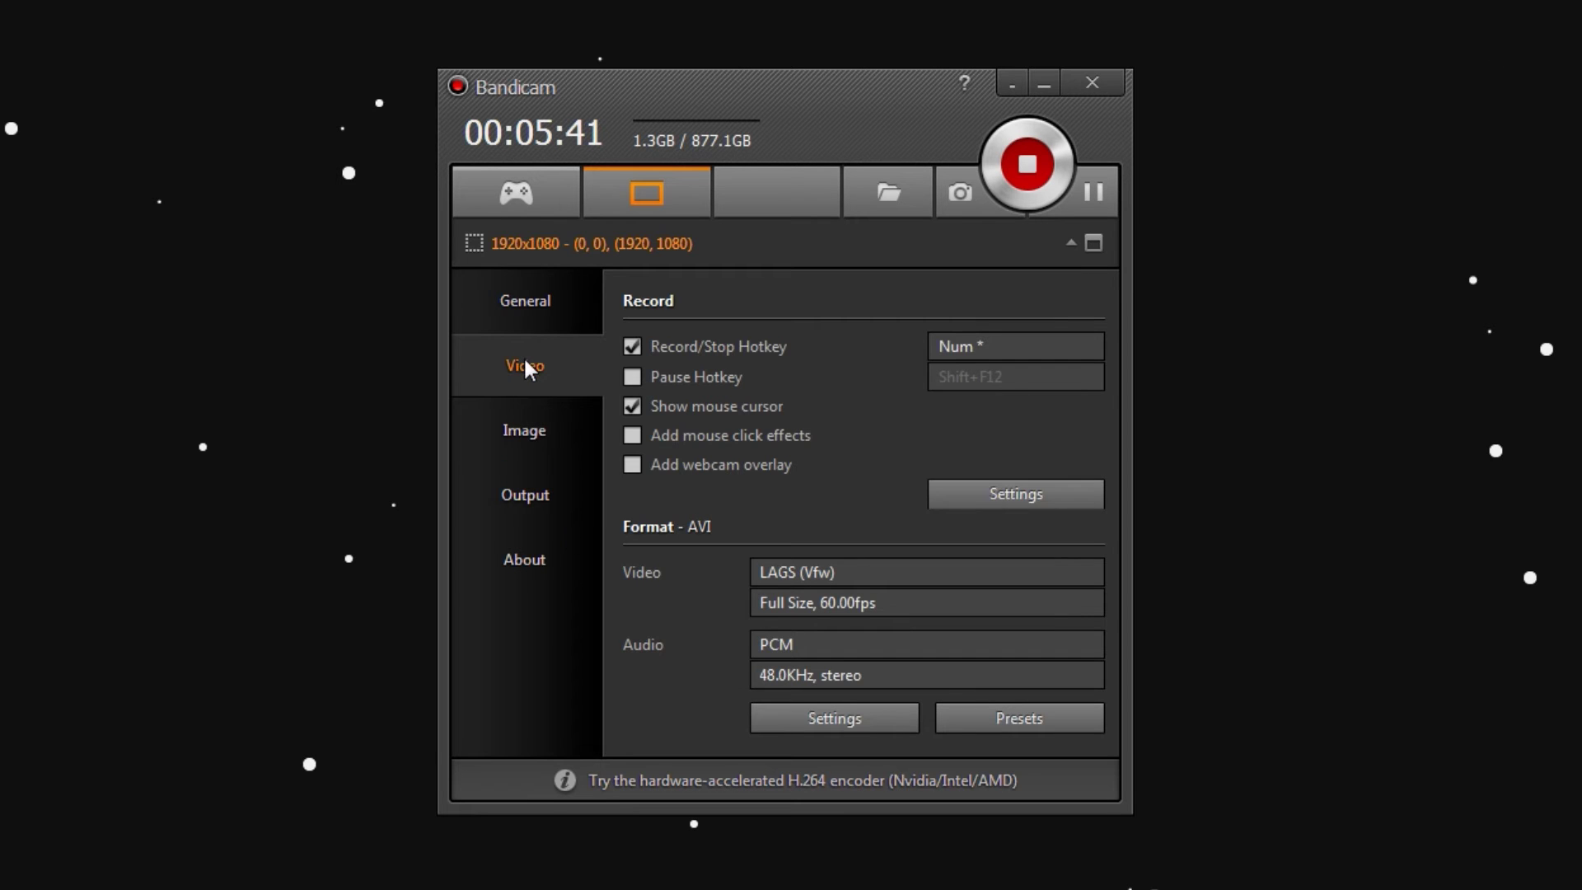
left_click(887, 707)
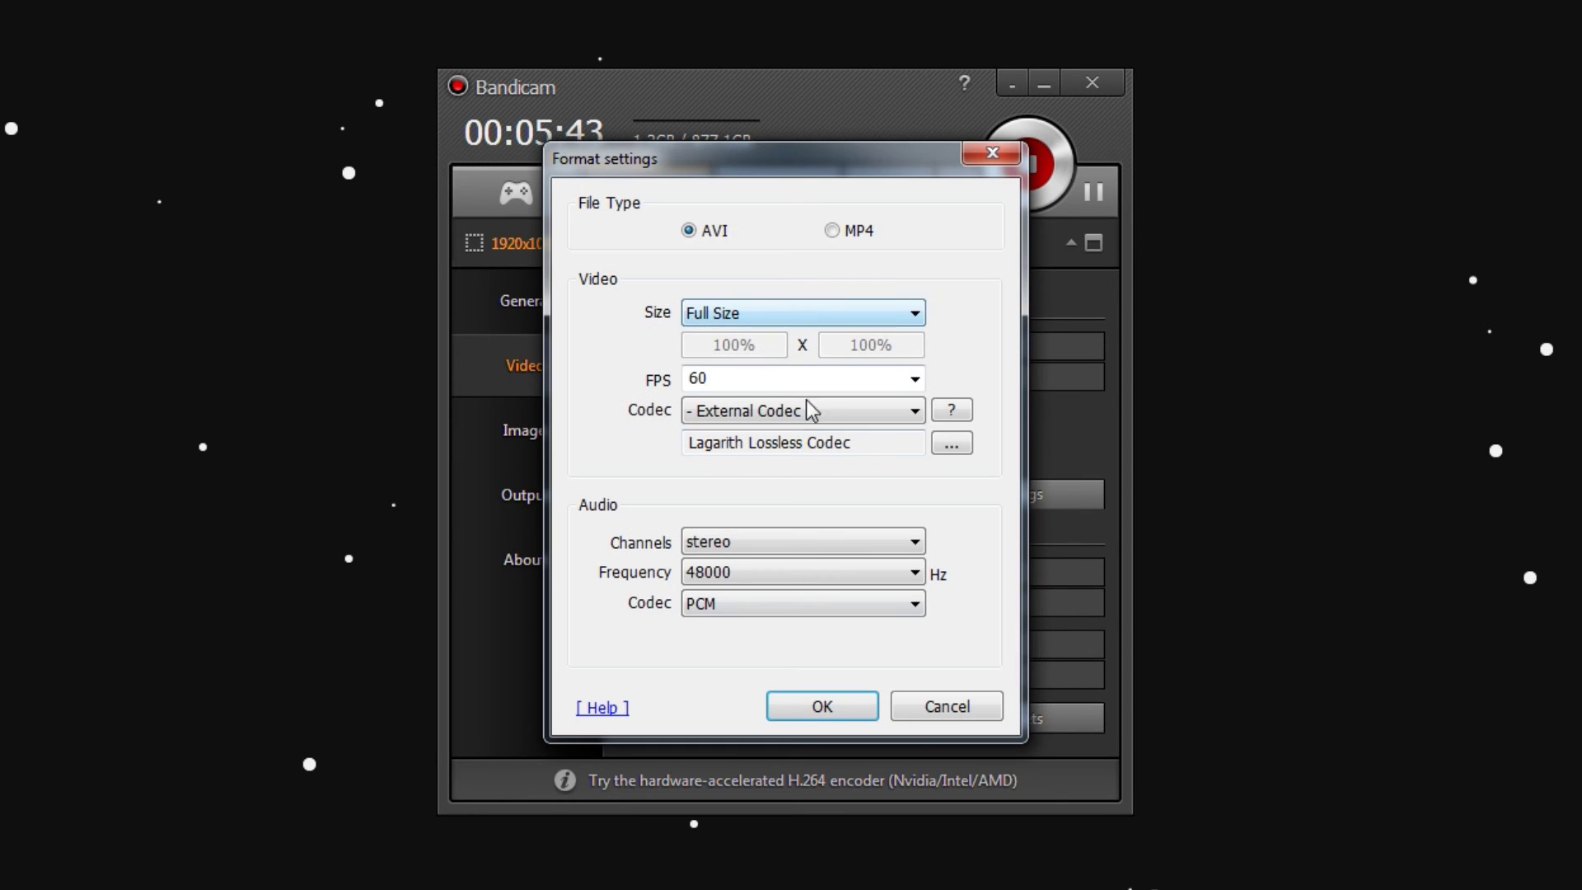
left_click(952, 445)
left_click(774, 418)
left_click(949, 445)
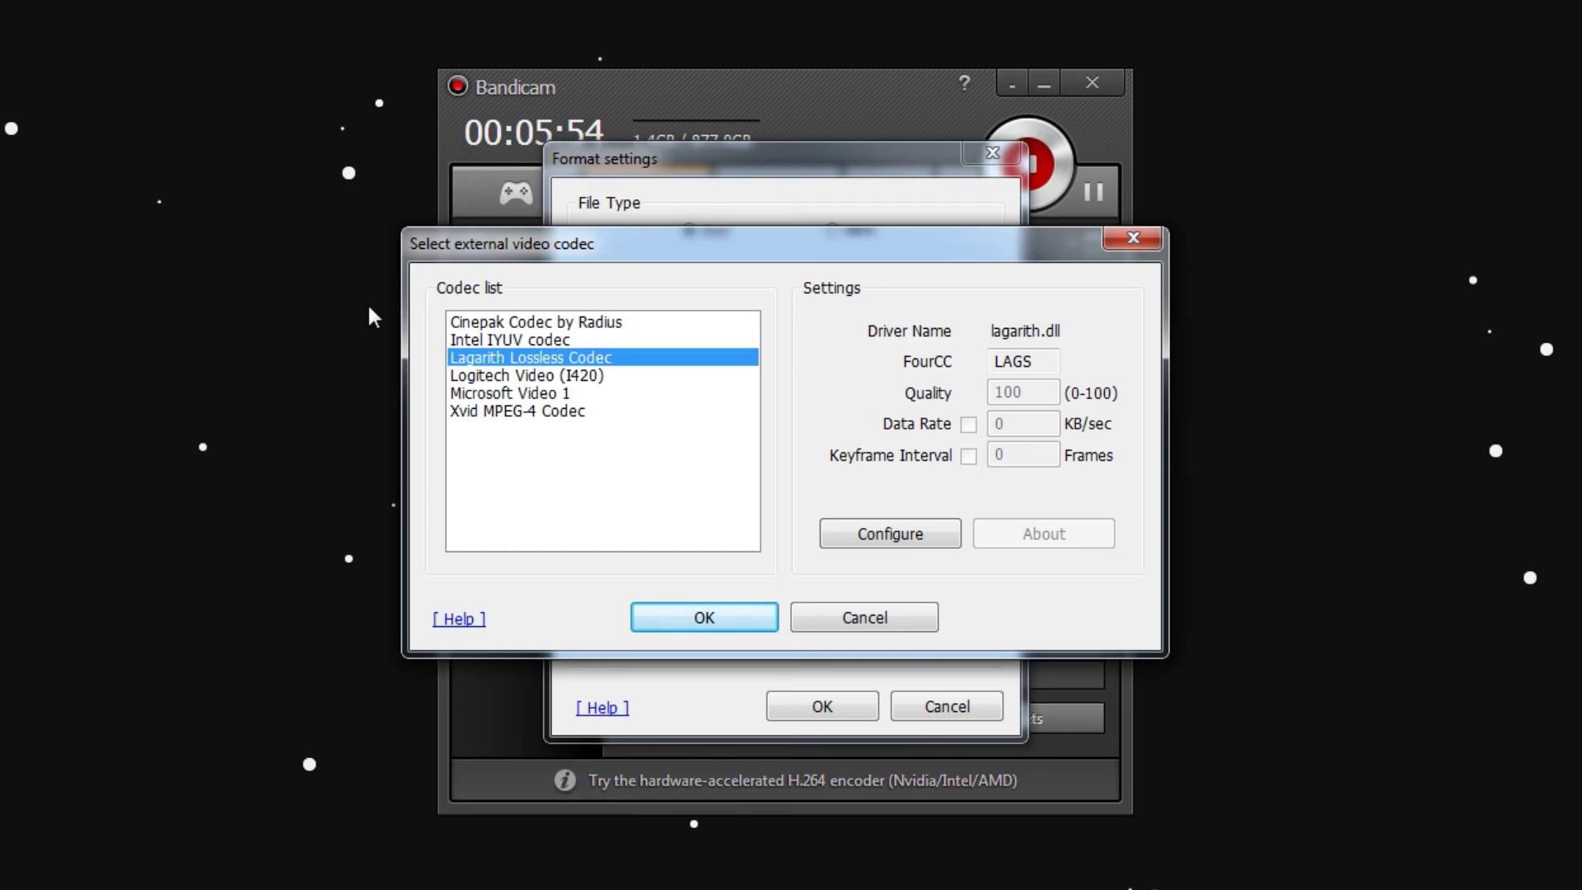
left_click(705, 616)
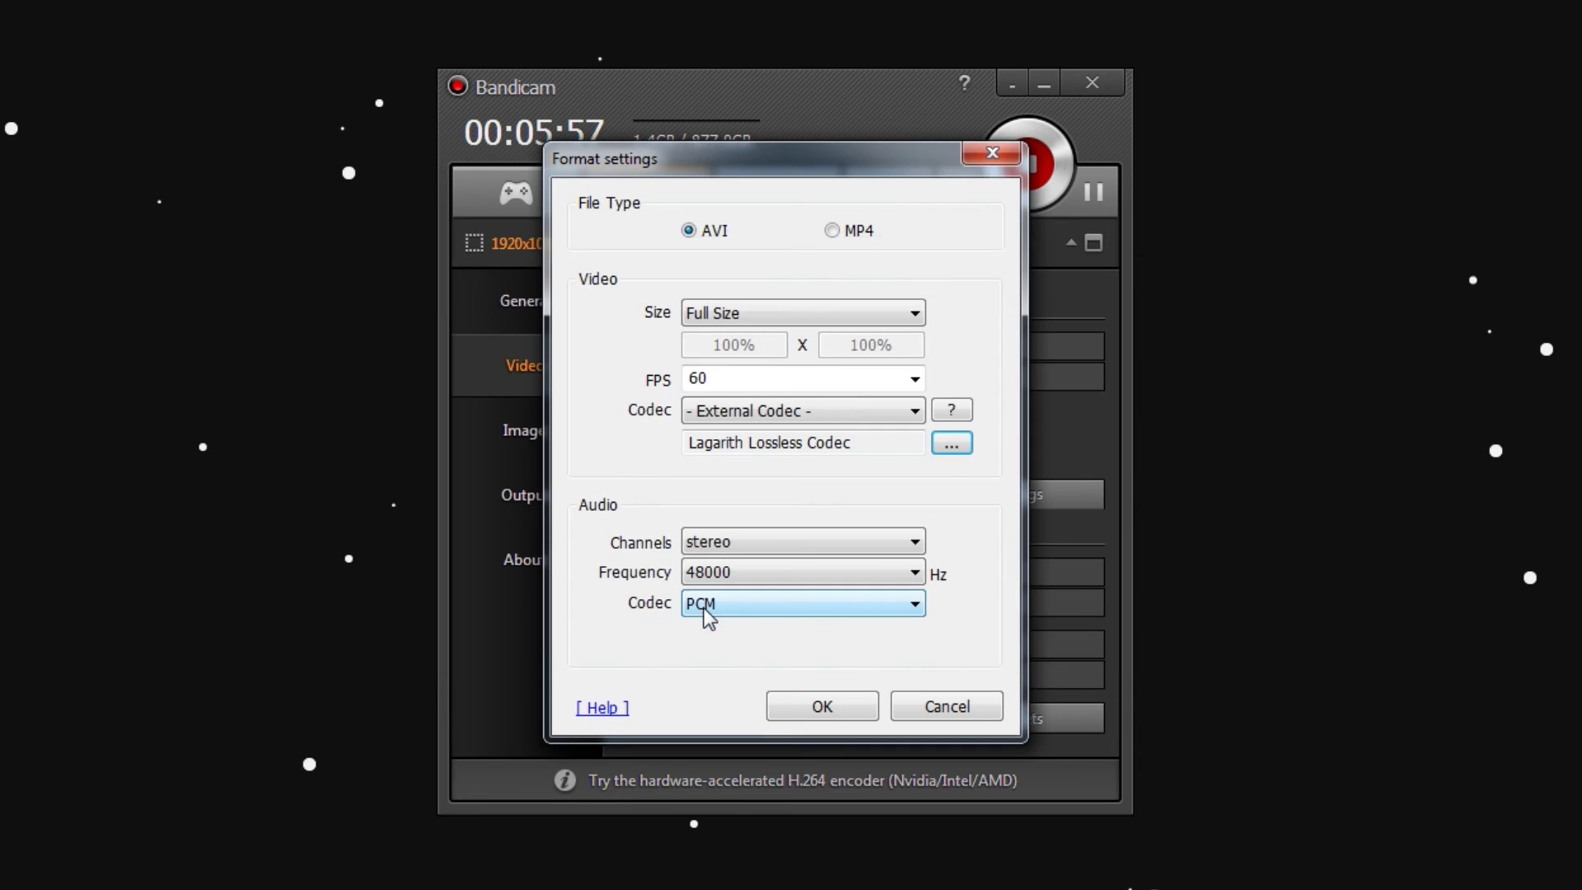
left_click(834, 717)
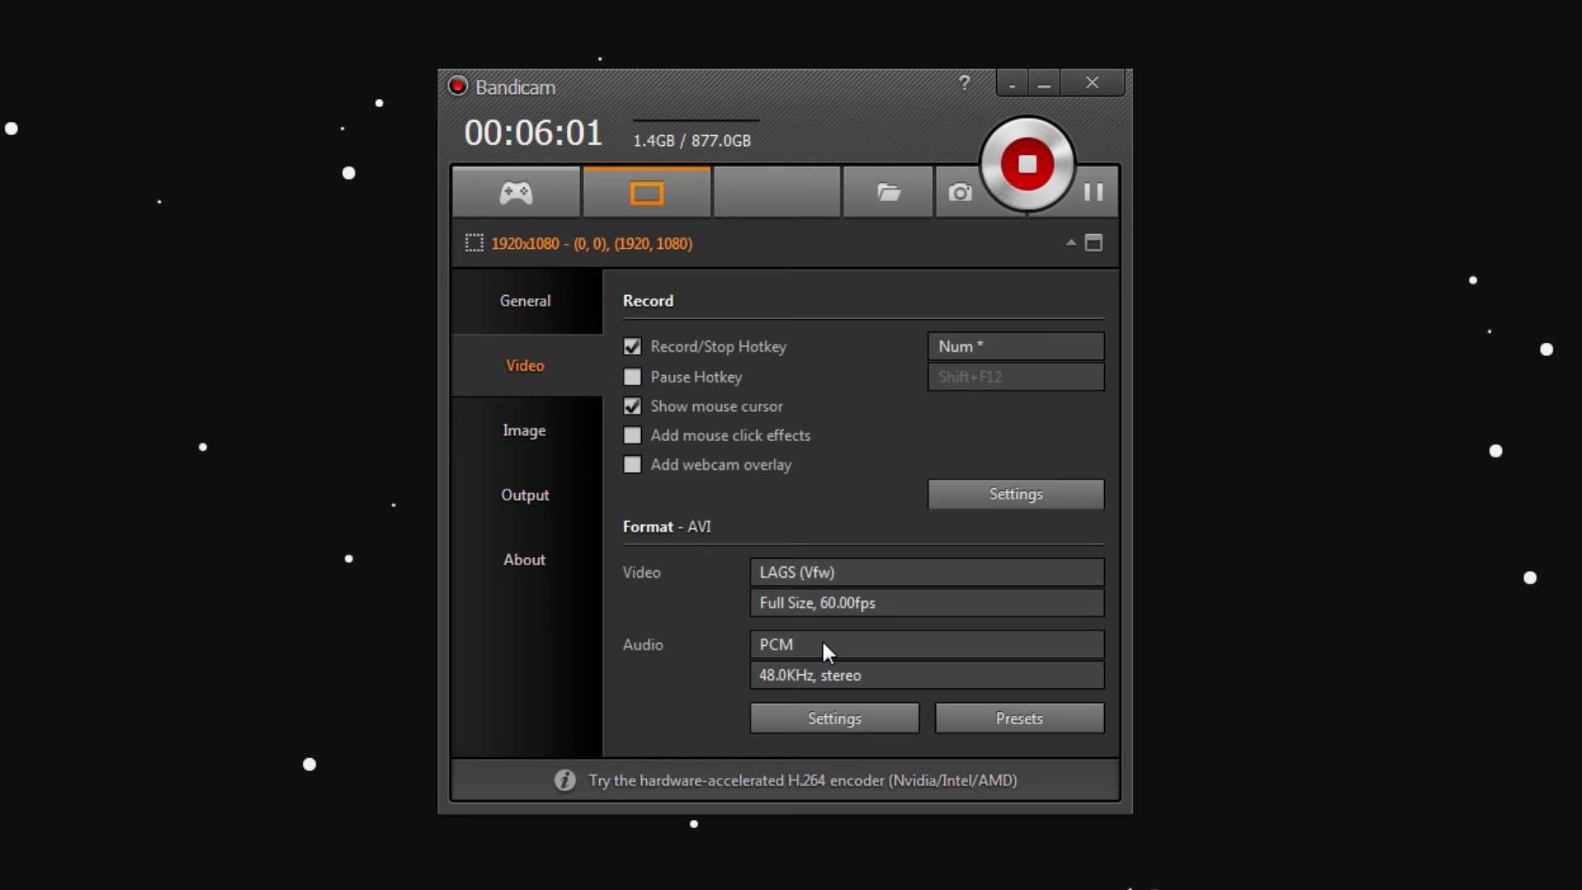
left_click(864, 720)
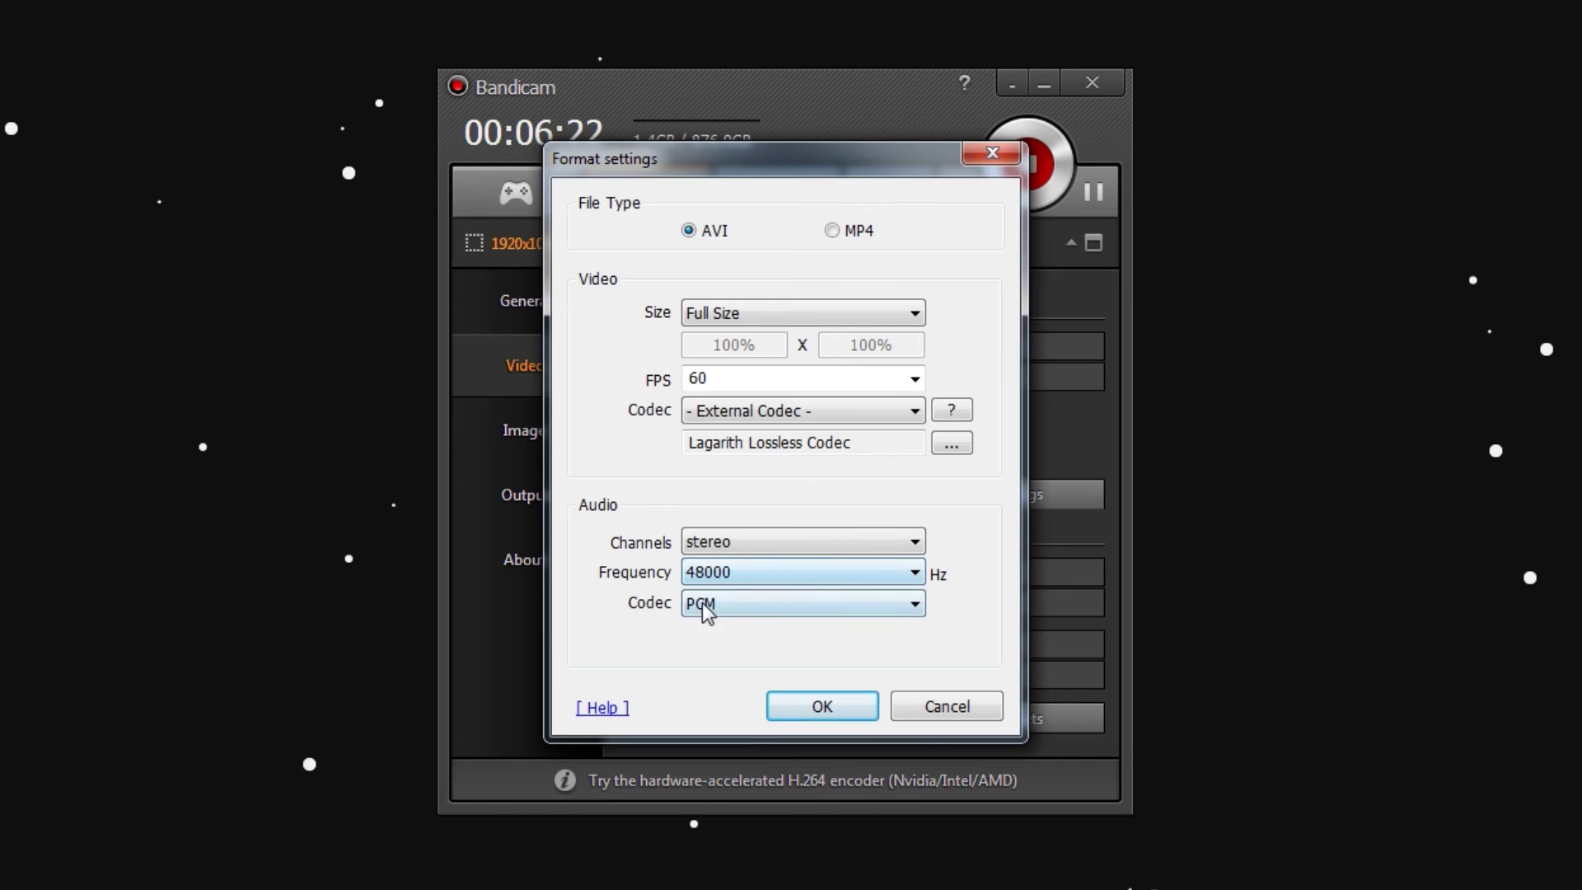
left_click(752, 610)
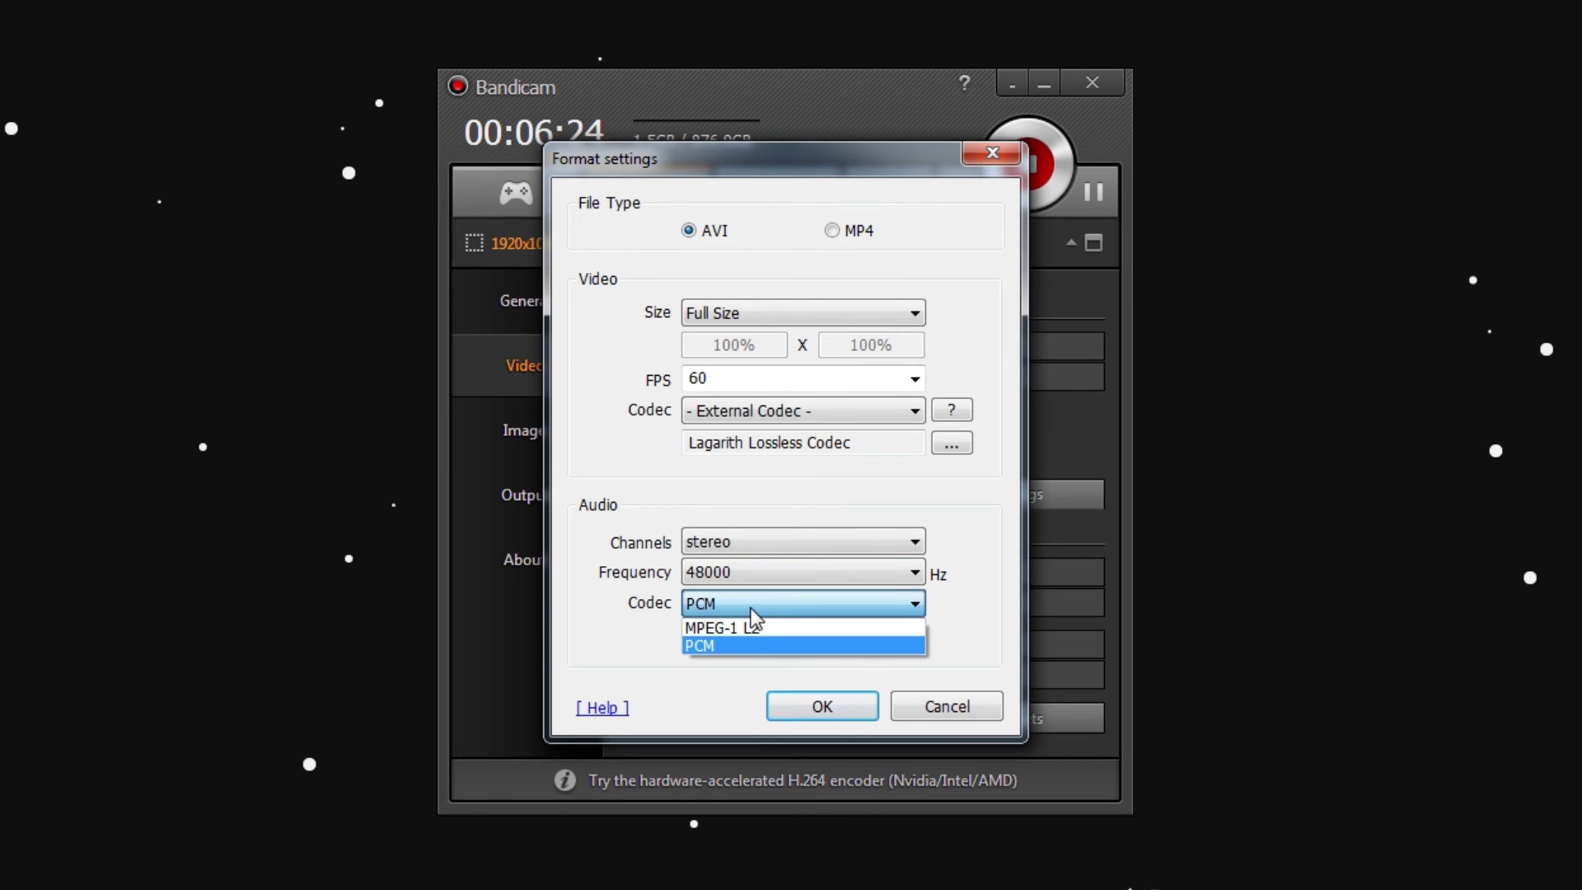
left_click(800, 595)
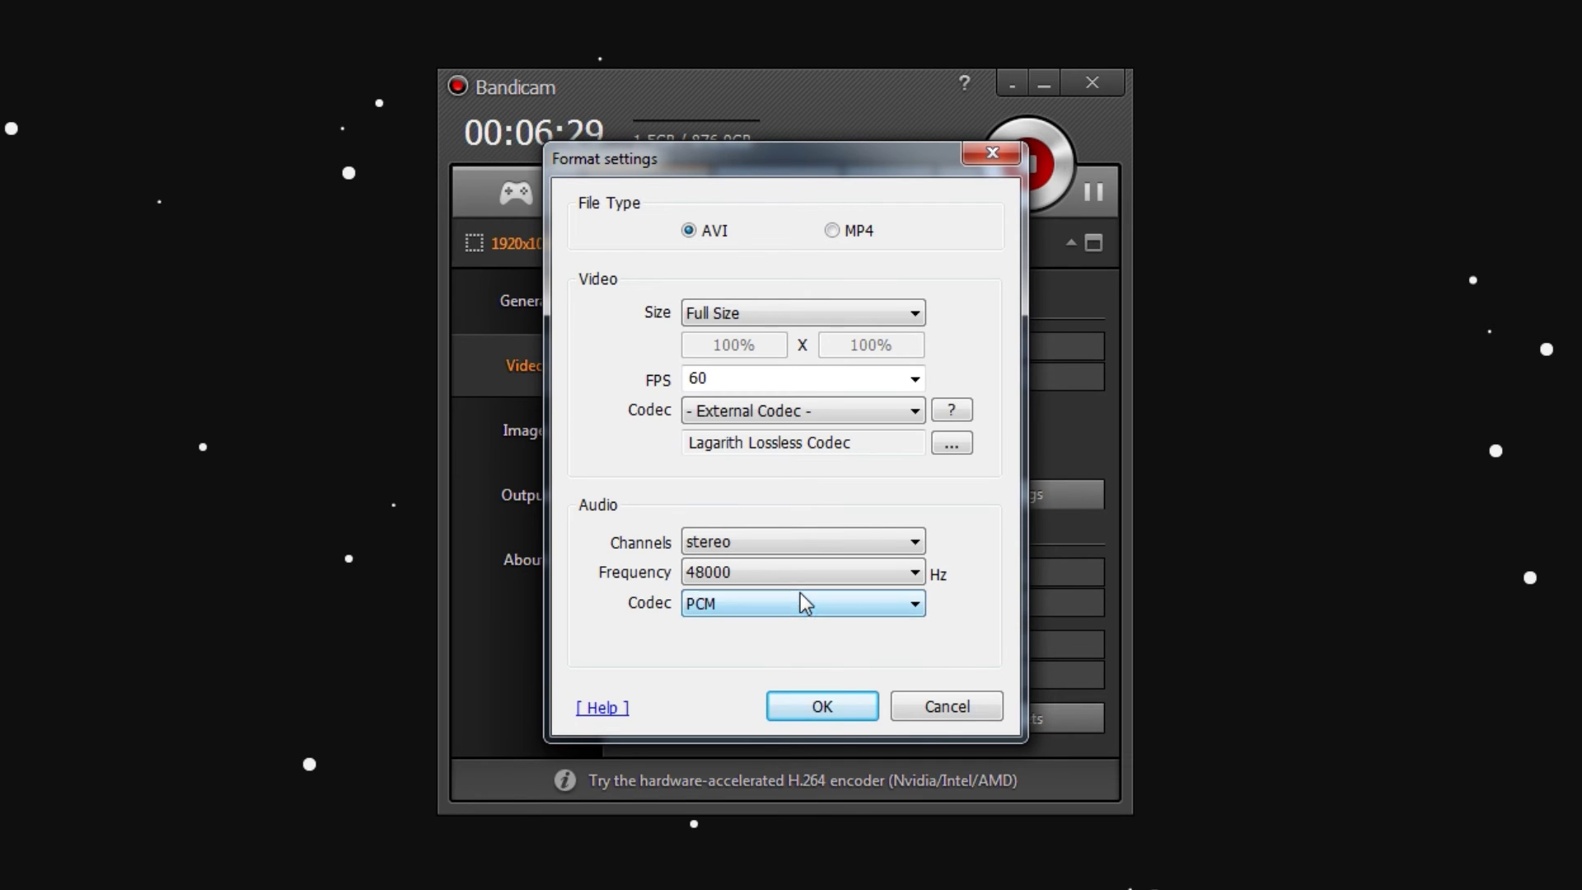
left_click(833, 709)
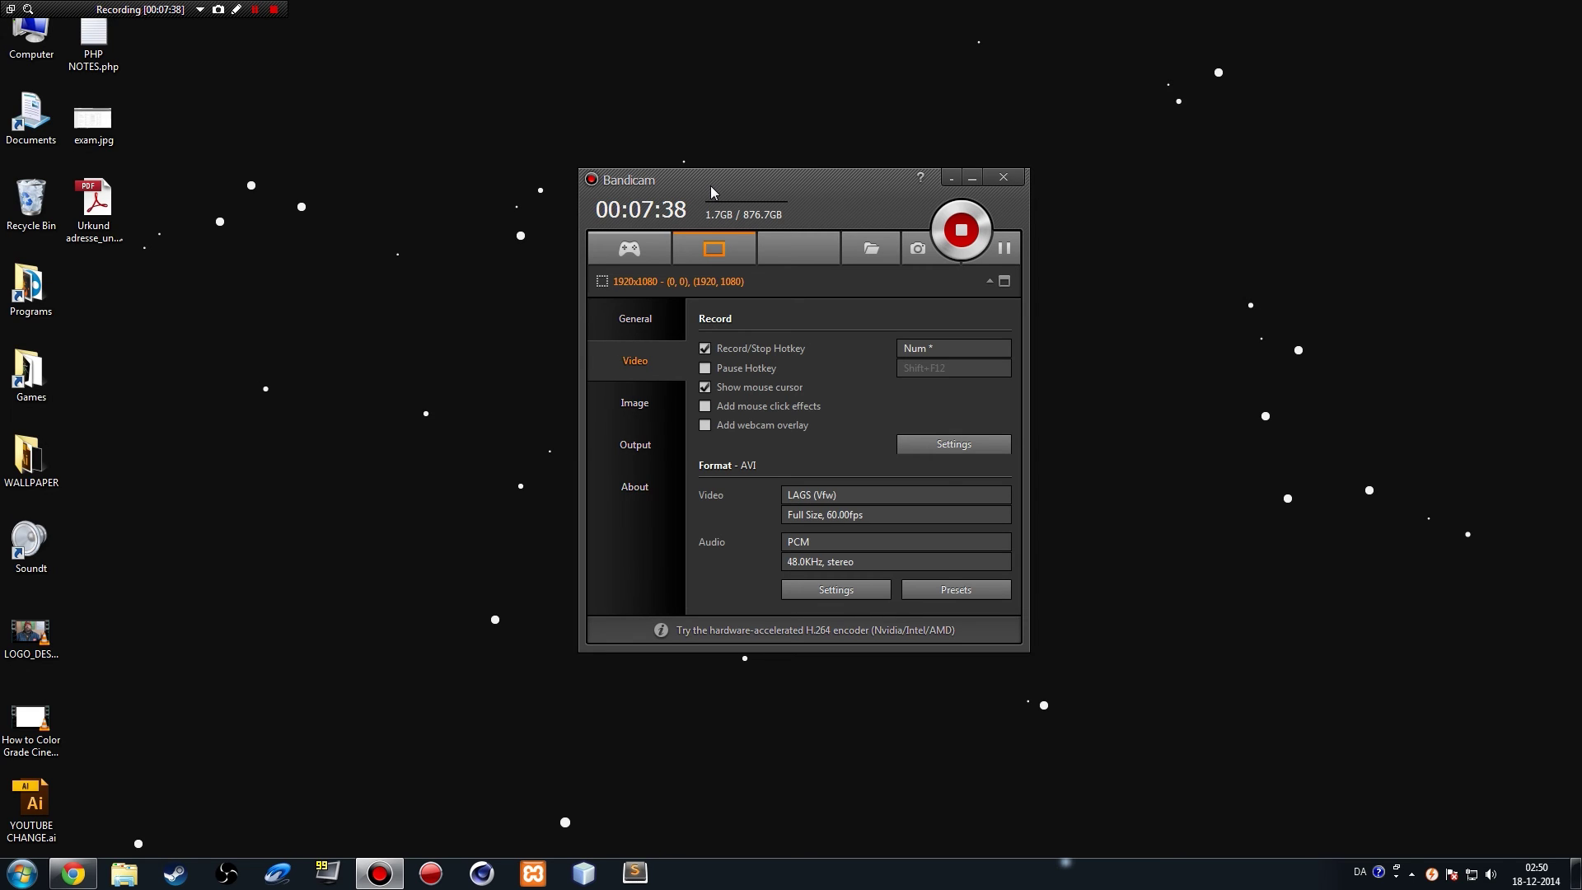
Bring Chrome forward and open a new tab in a maximized window
left_click(72, 873)
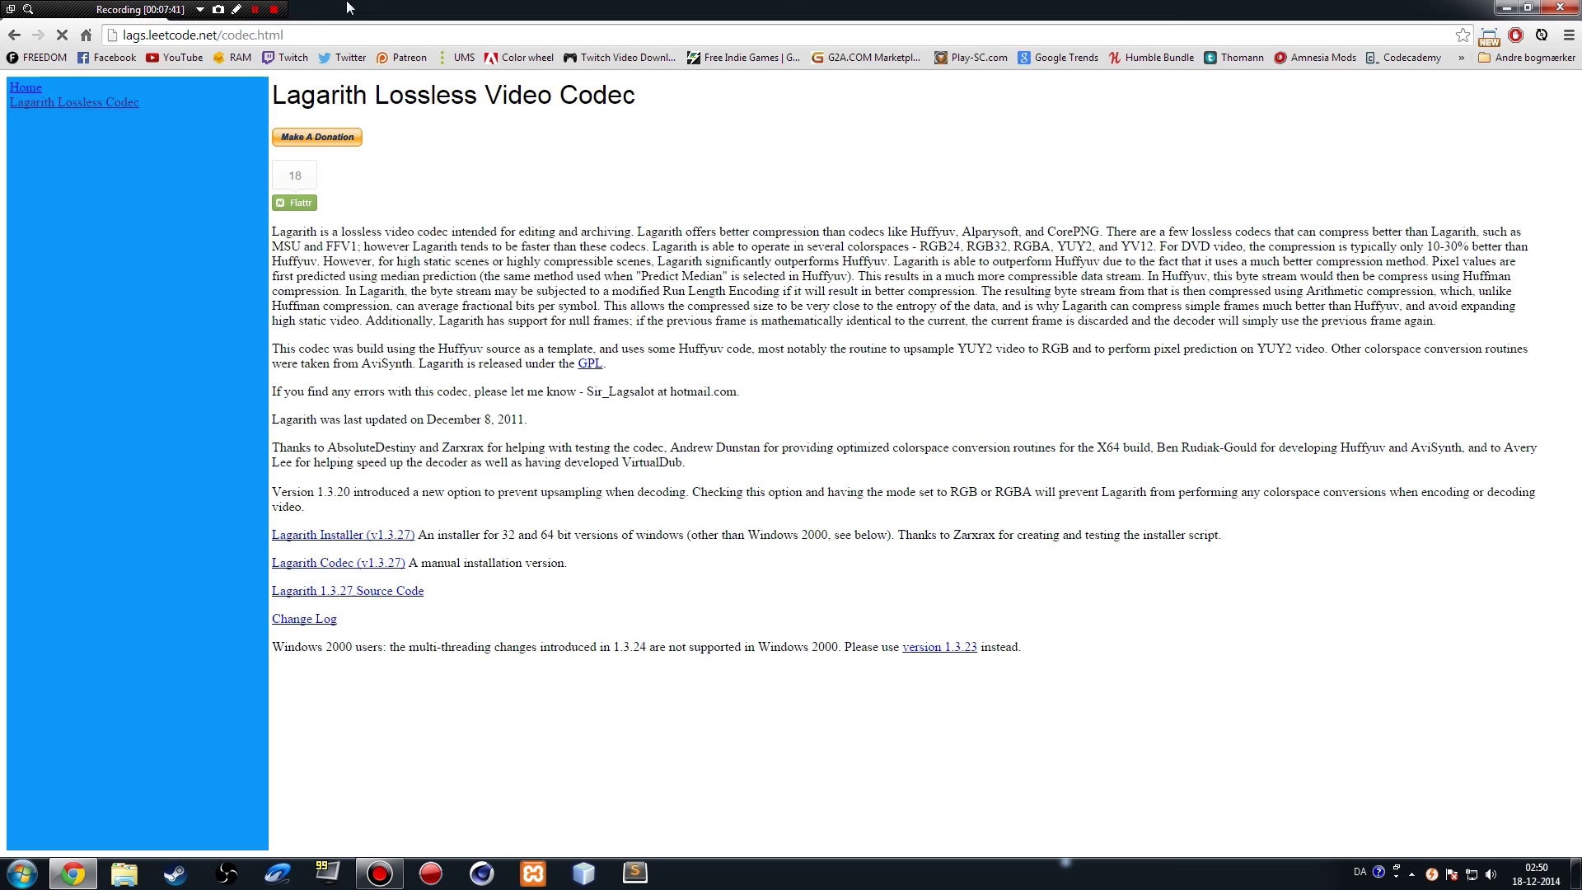
double_click(425, 20)
key("ctrl+t")
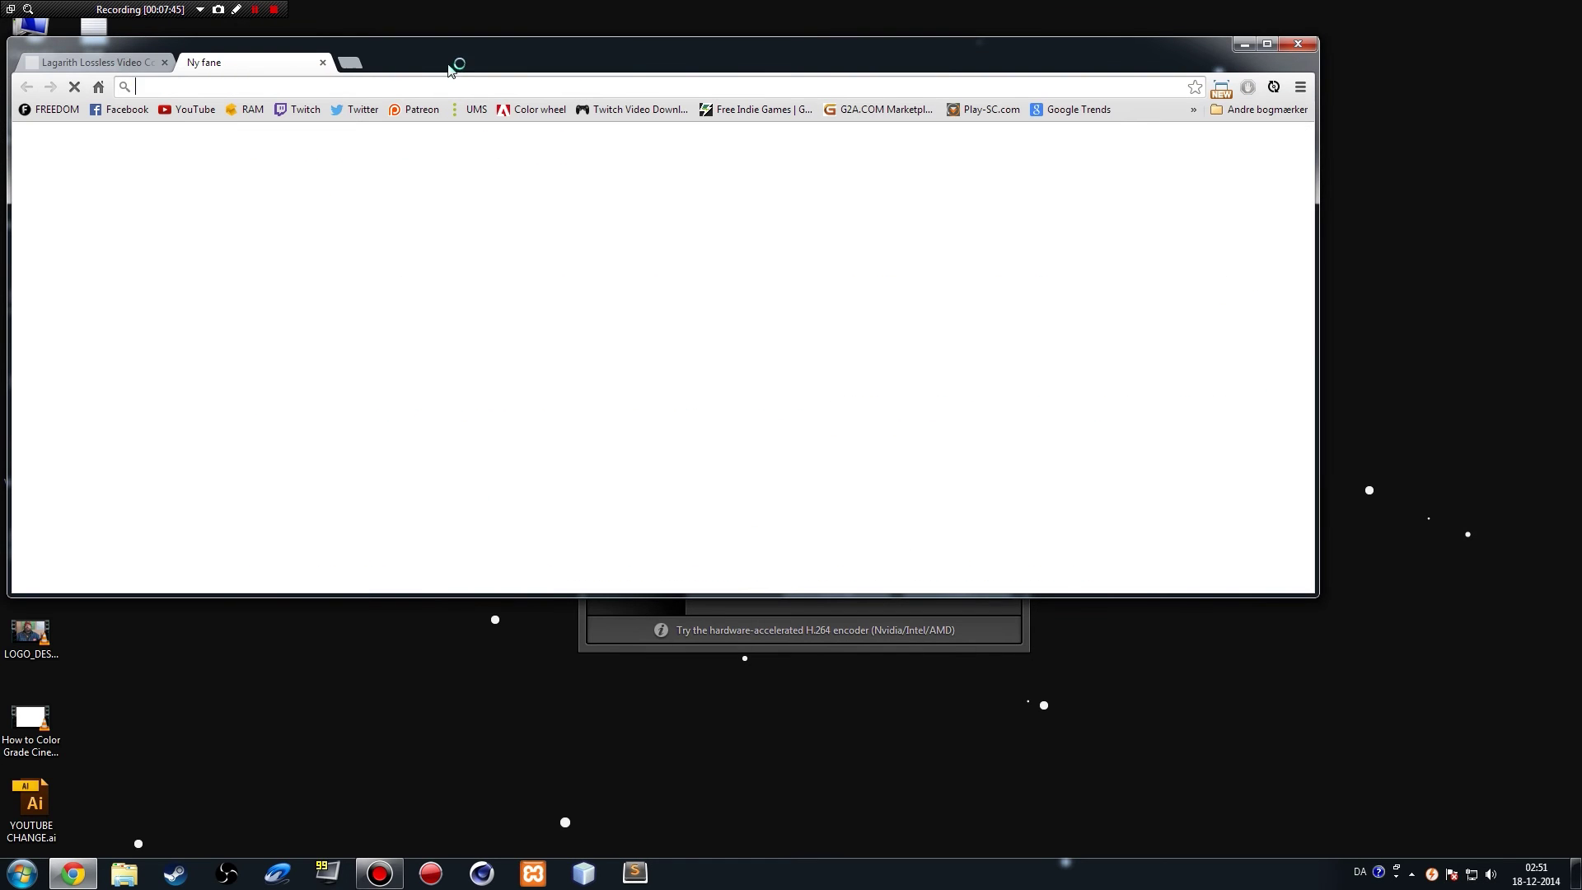
double_click(437, 37)
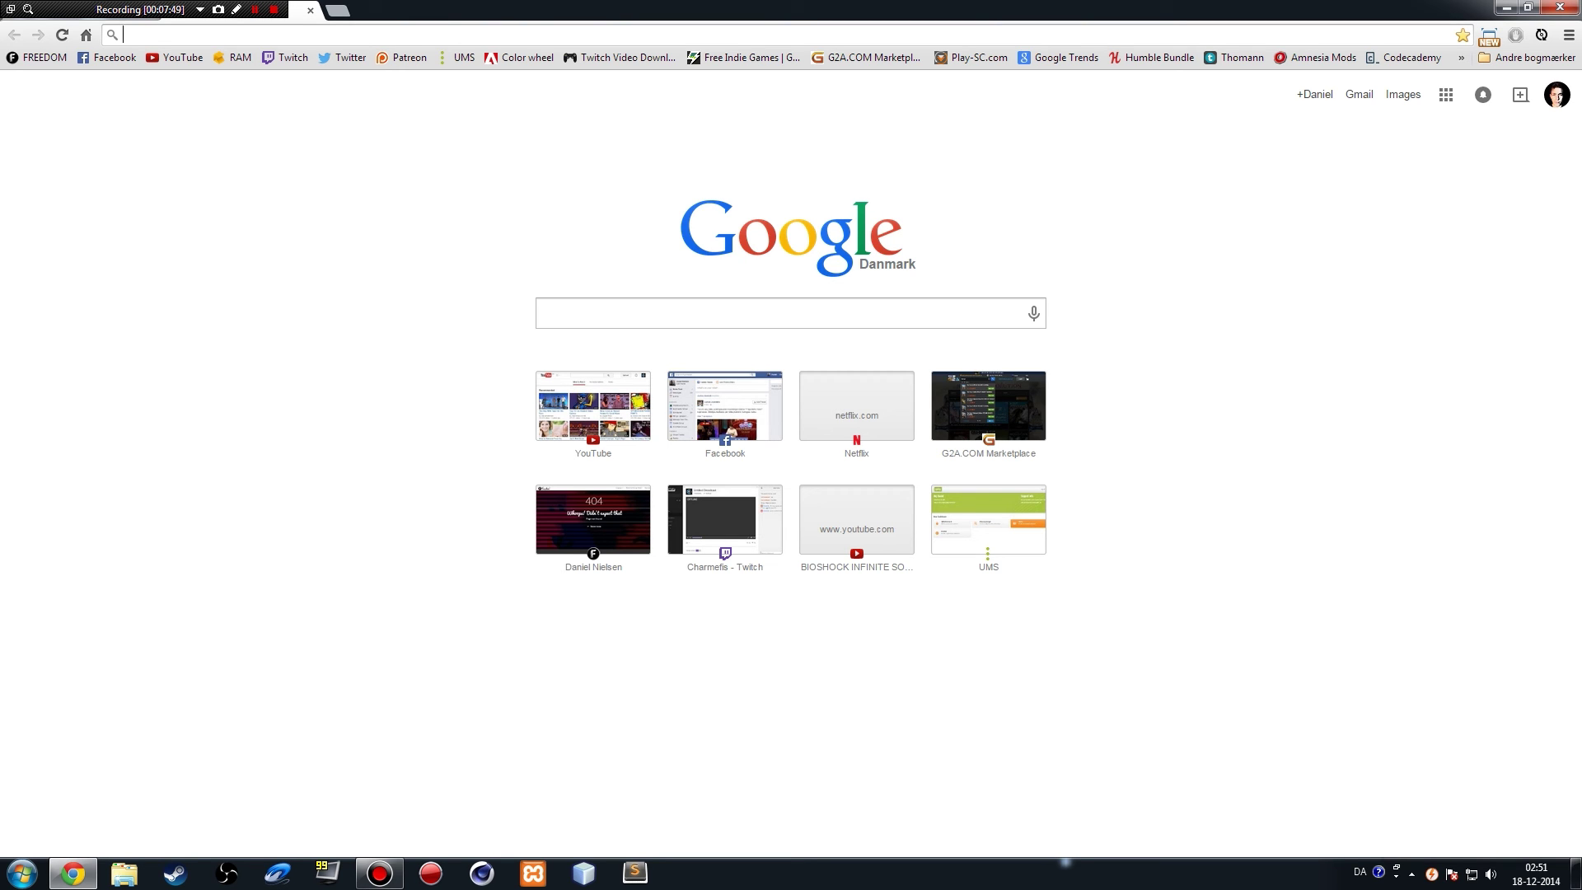
Search Google for 'audacity download' and open the Audacity: Download result
type("aud")
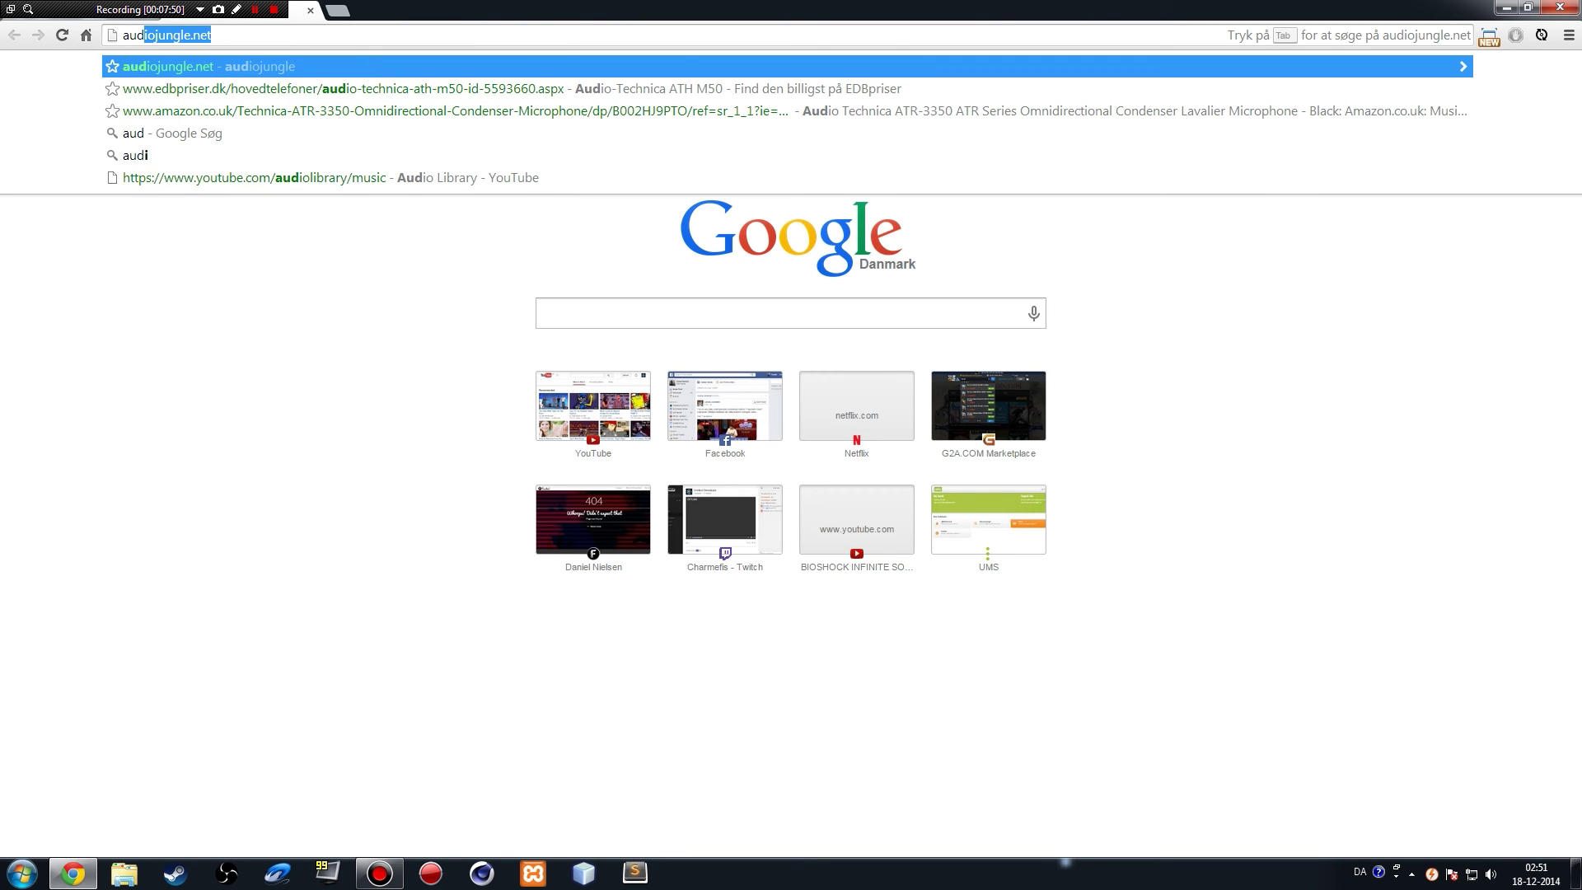
type("aci")
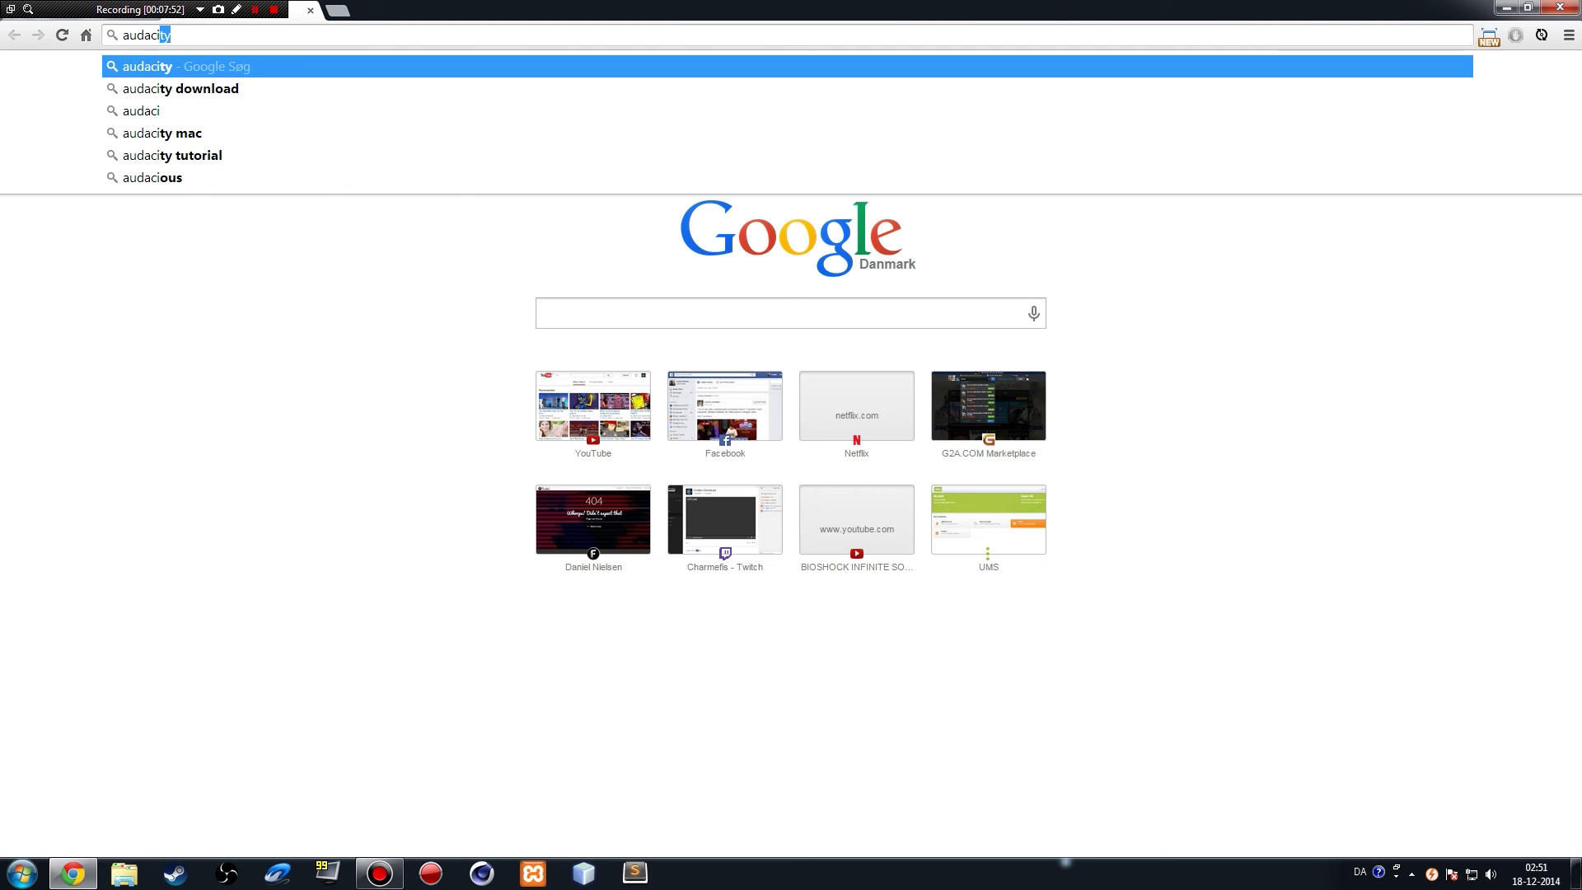
type("ty")
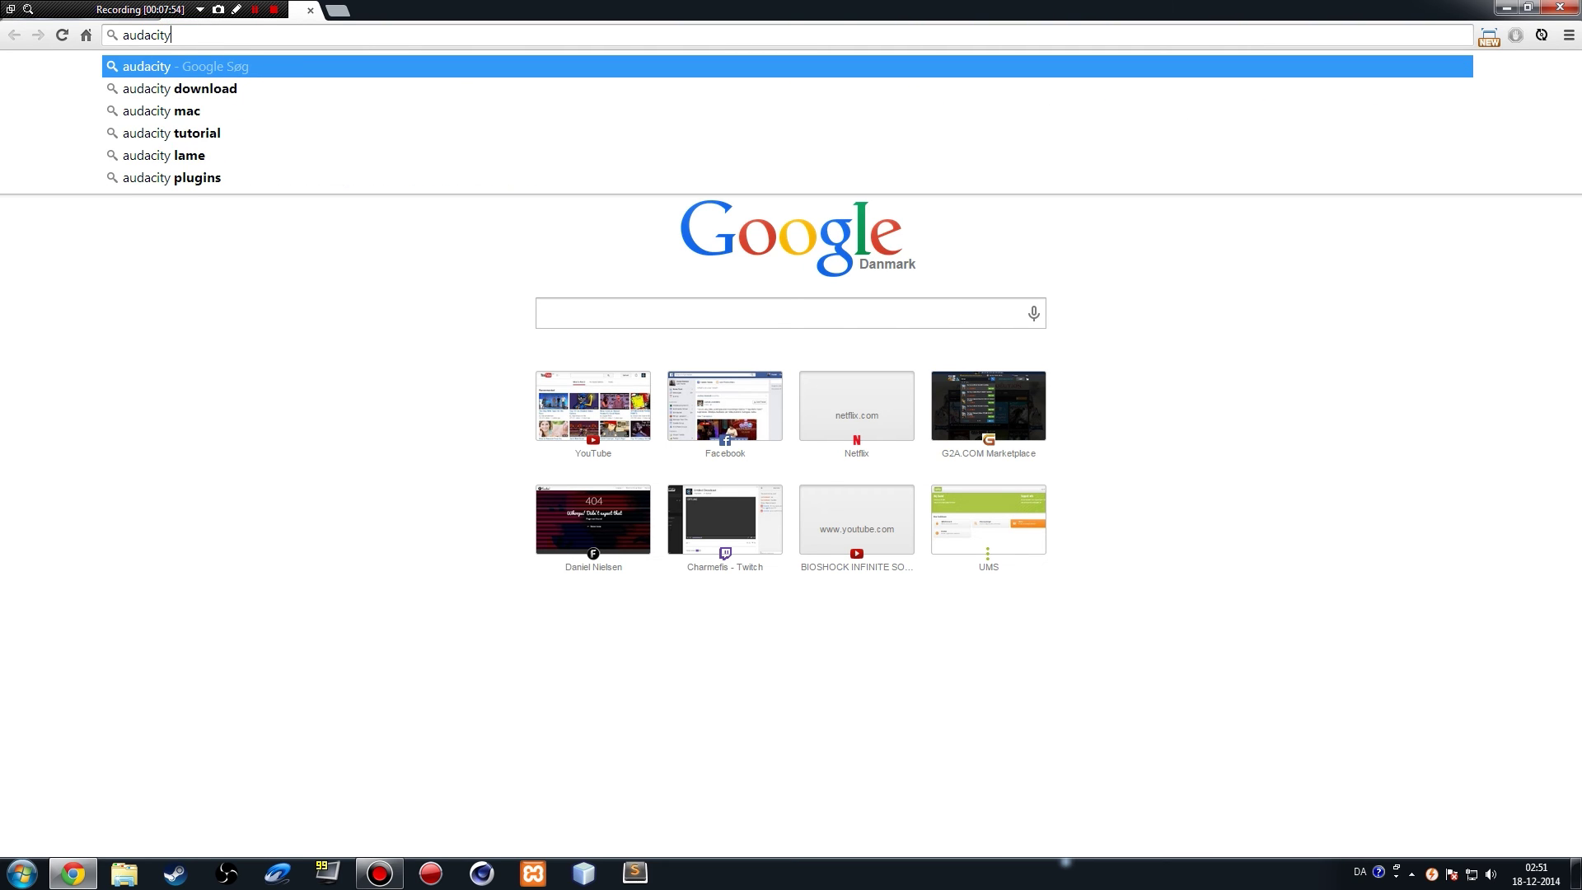
key("Down")
key("Return")
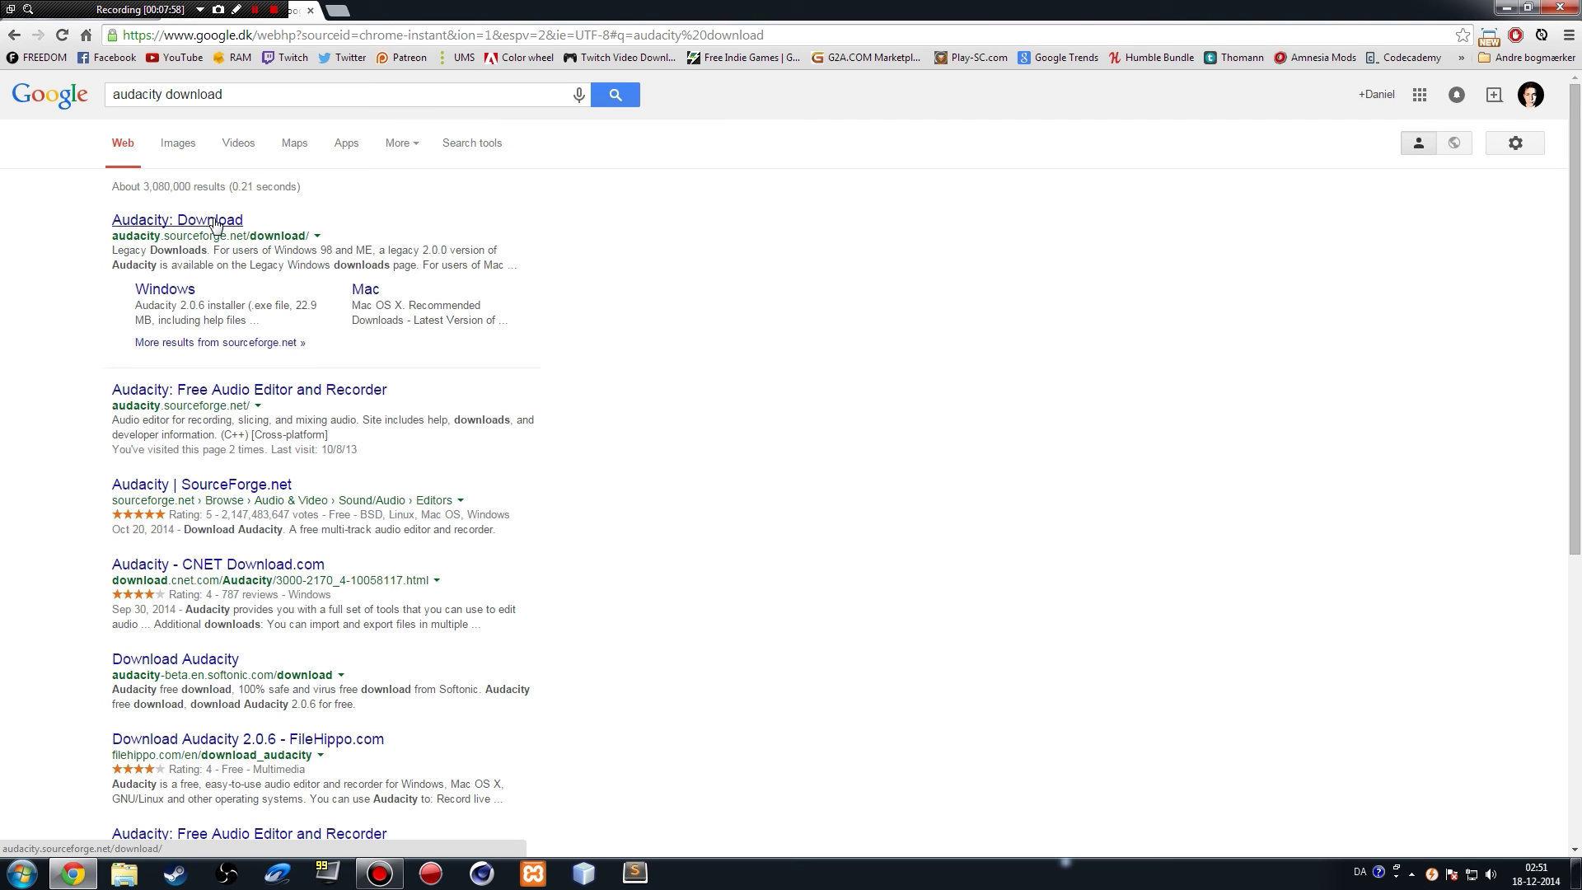
left_click(215, 224)
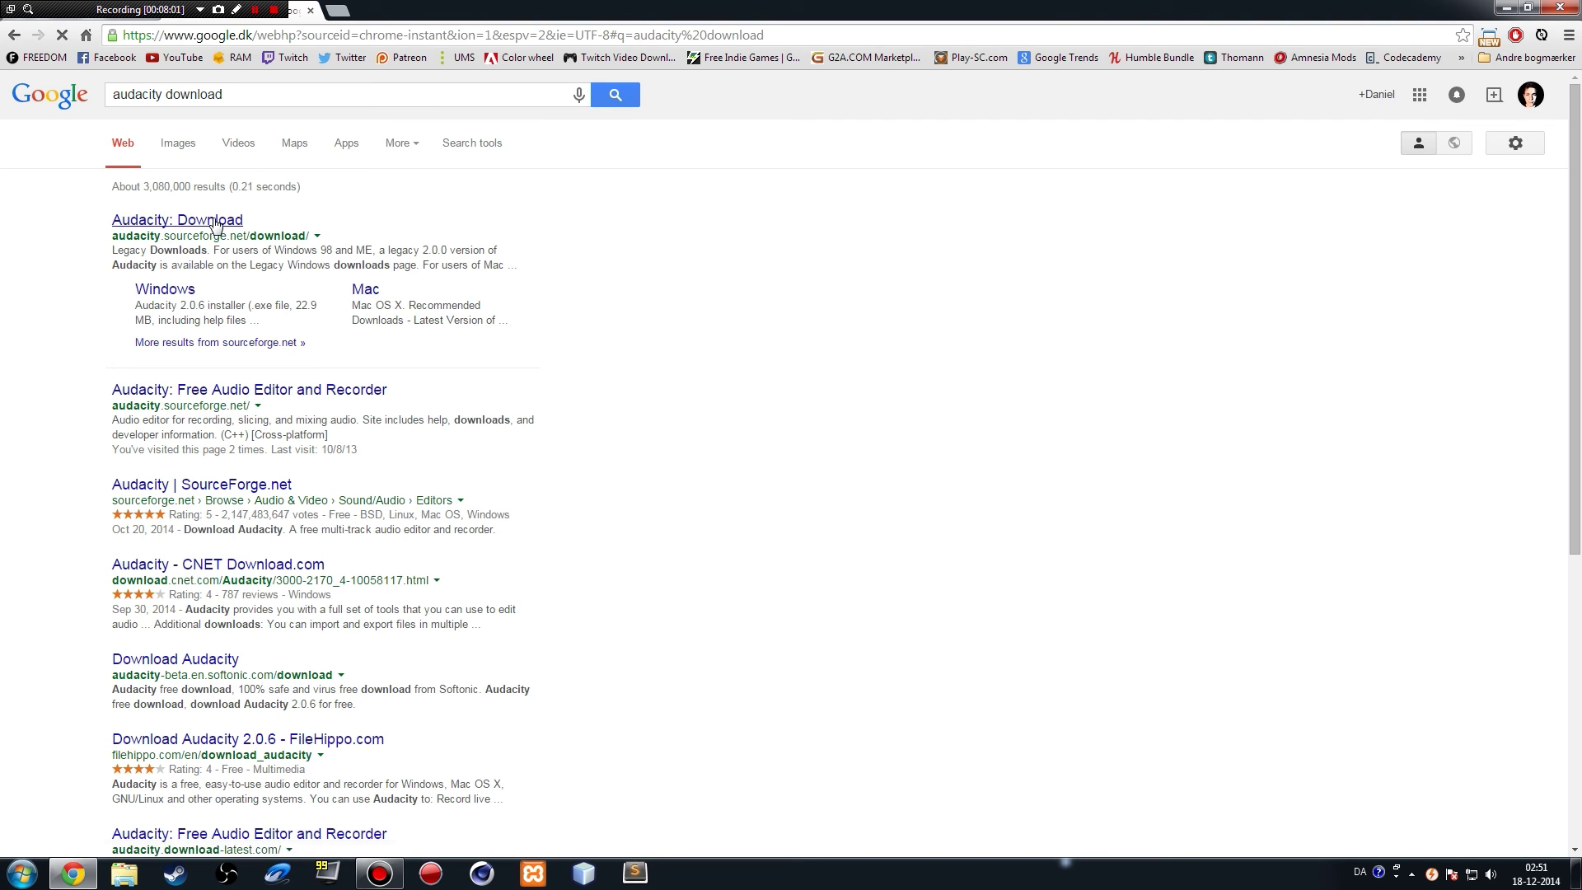